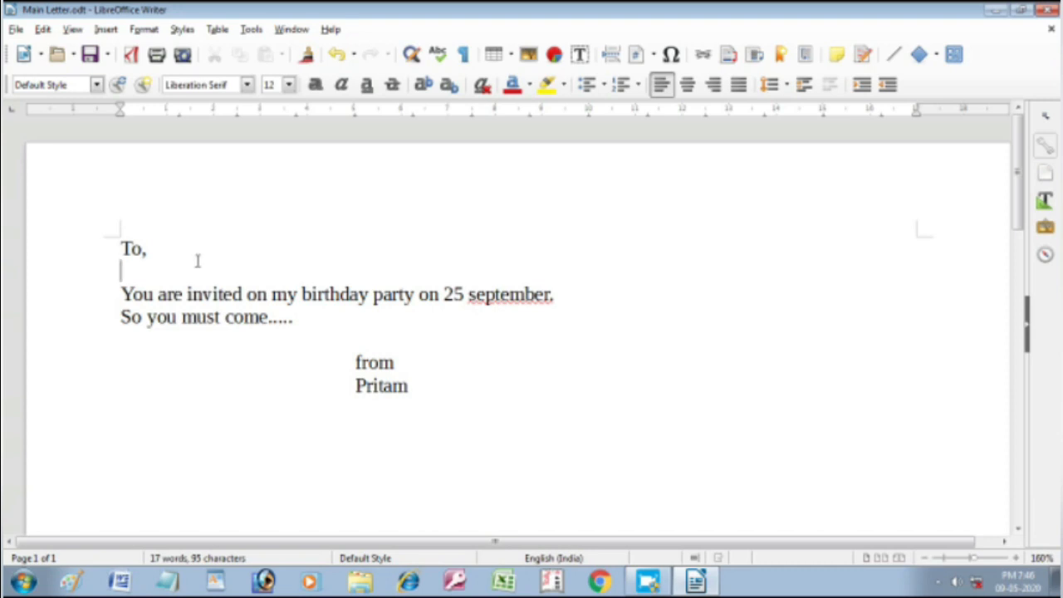
# Step: Start the Mail Merge Wizard with the current document, choose Letter as the document type and proceed to the address block stage
pyautogui.click(249, 31)
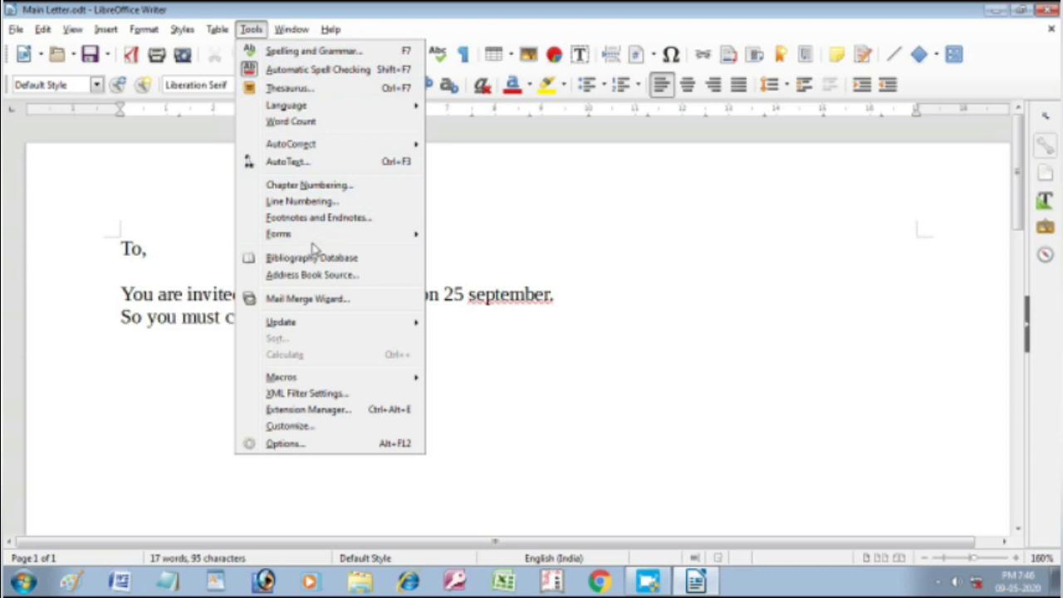
pyautogui.click(303, 300)
pyautogui.moveTo(351, 83); pyautogui.dragTo(403, 109)
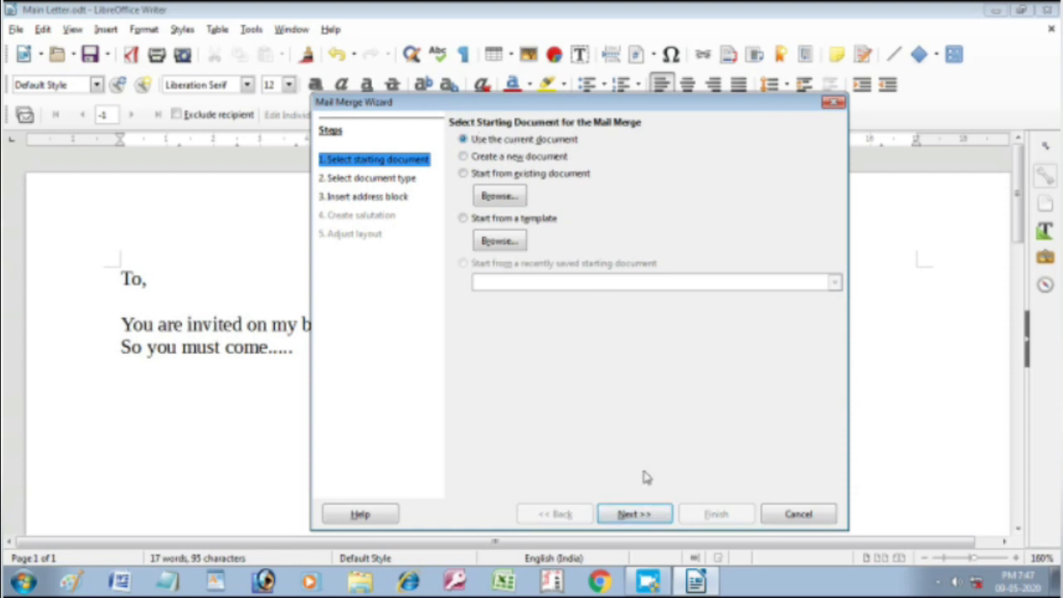
pyautogui.click(639, 511)
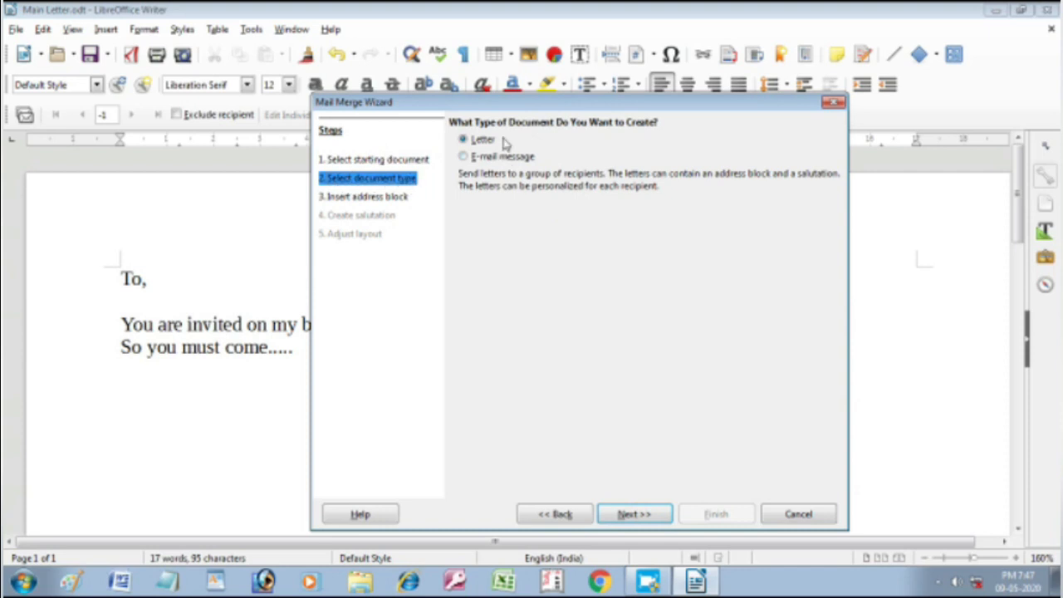
pyautogui.click(630, 512)
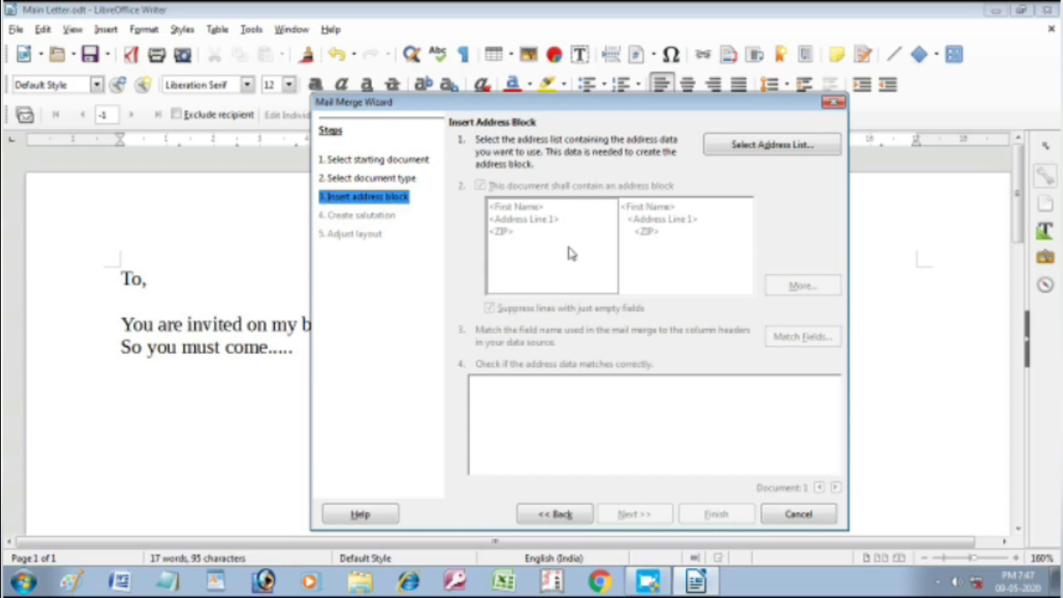
pyautogui.click(765, 147)
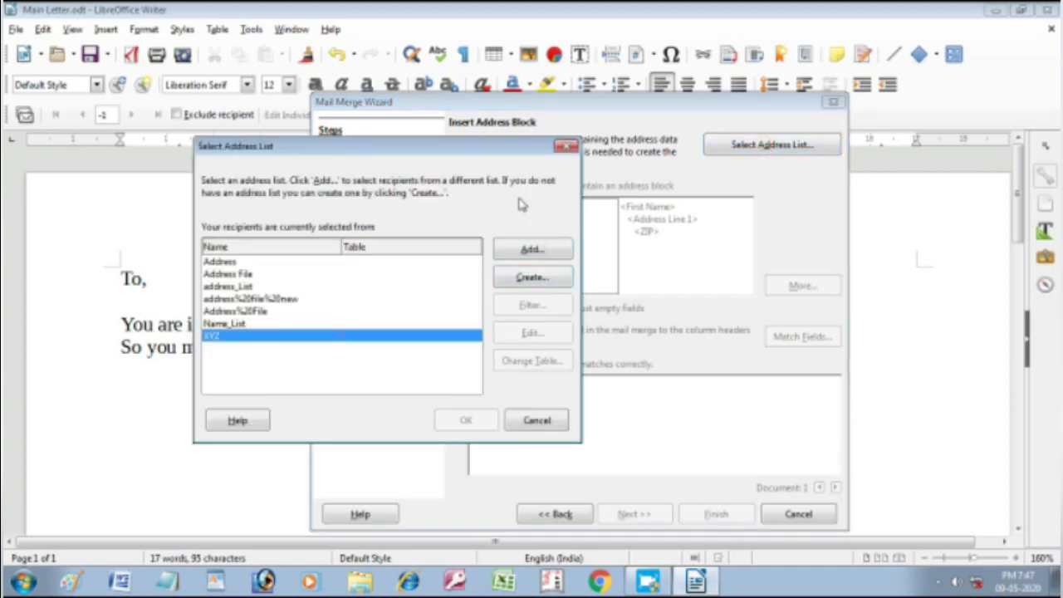
pyautogui.moveTo(504, 153); pyautogui.dragTo(614, 174)
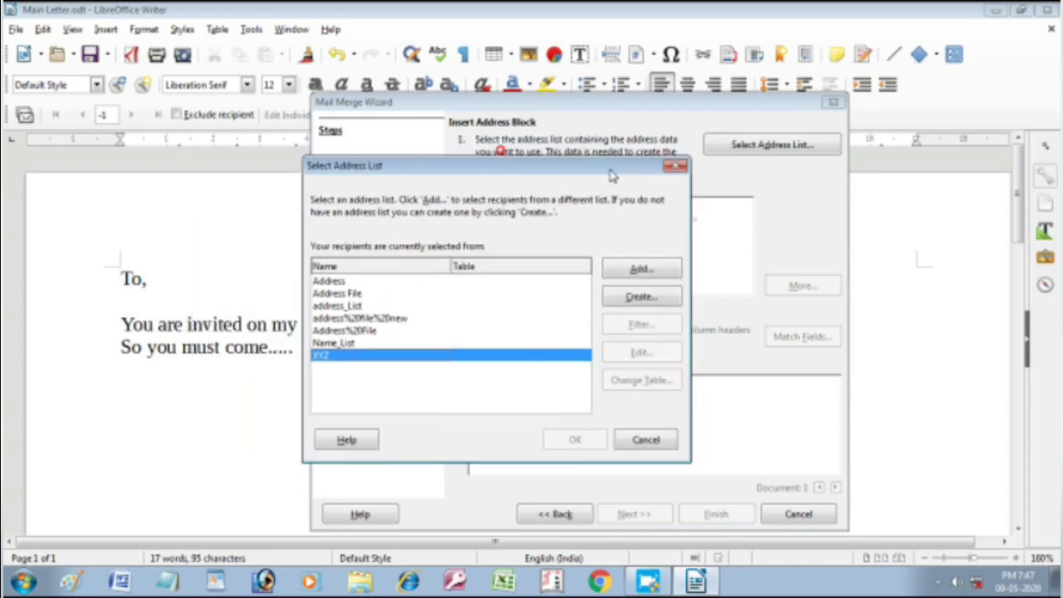
pyautogui.click(676, 168)
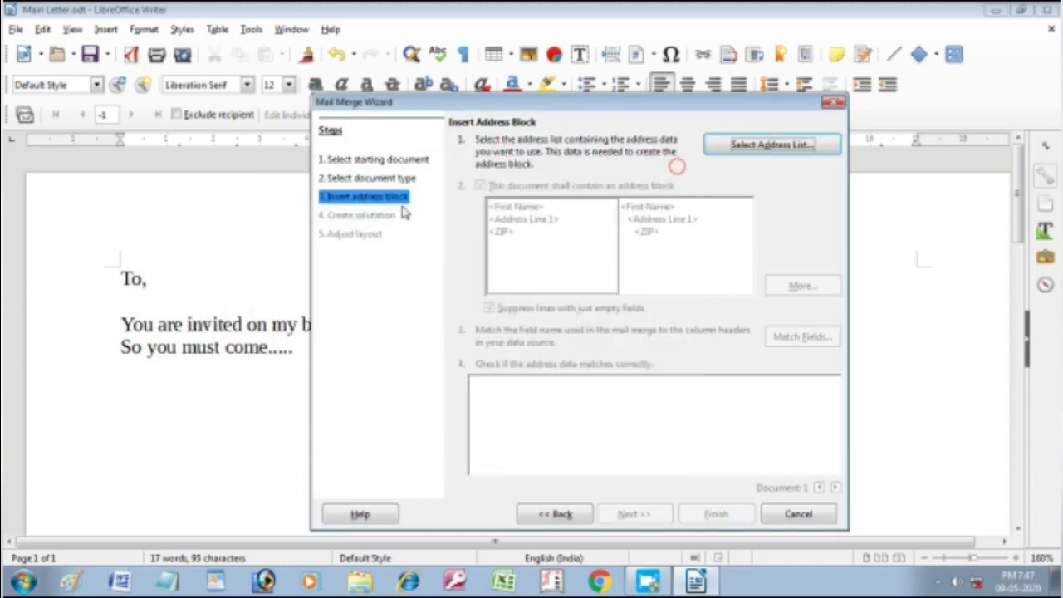
# Step: Start creating a new recipient address list for the mail merge
pyautogui.click(771, 145)
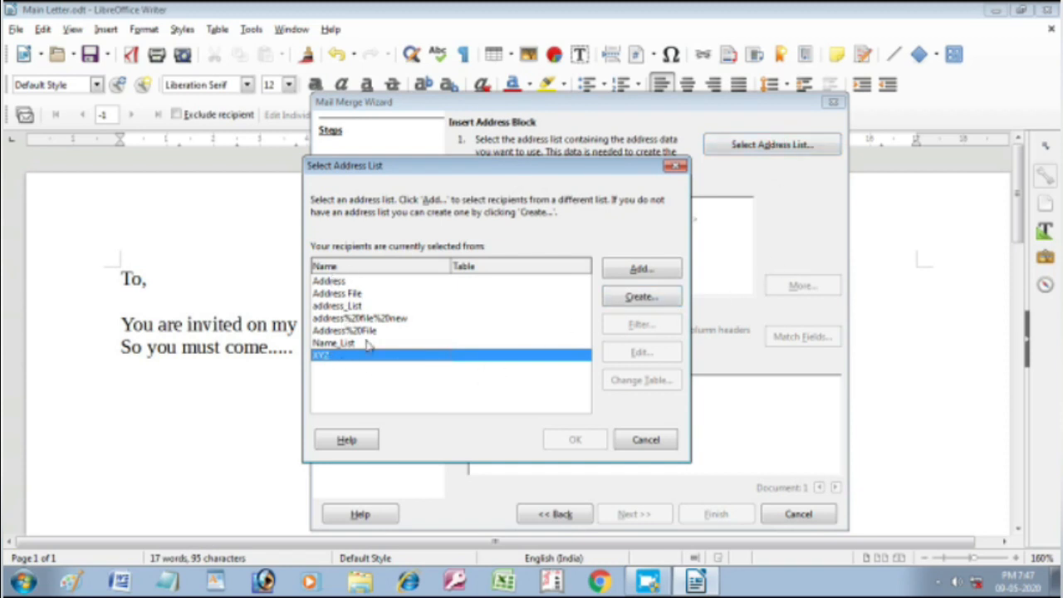
pyautogui.click(639, 298)
pyautogui.moveTo(196, 13); pyautogui.dragTo(618, 83)
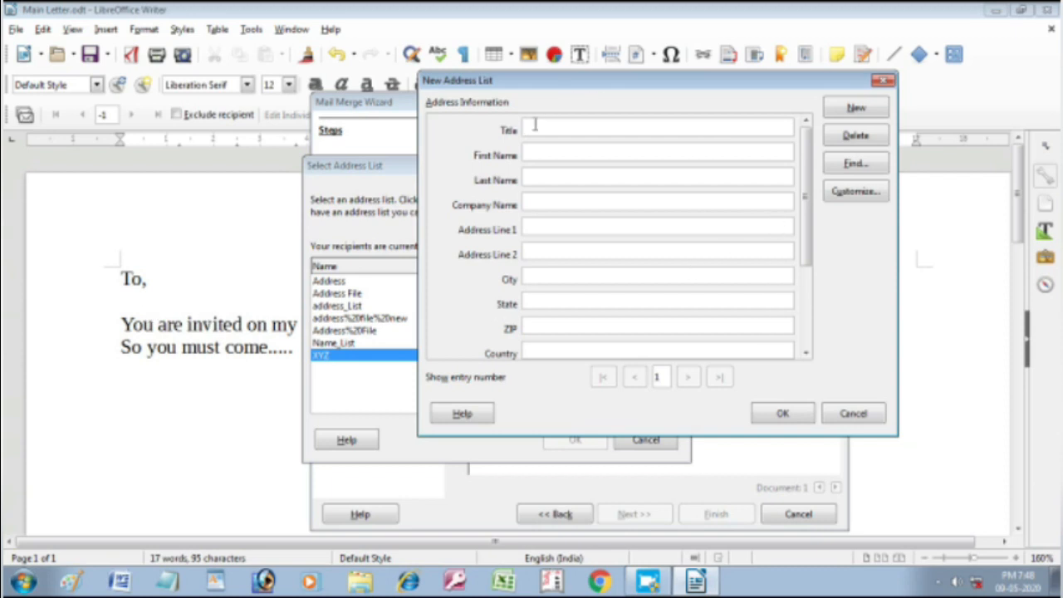
# Step: Customize the new address list by deleting all default elements, from Title through Gender
pyautogui.click(861, 193)
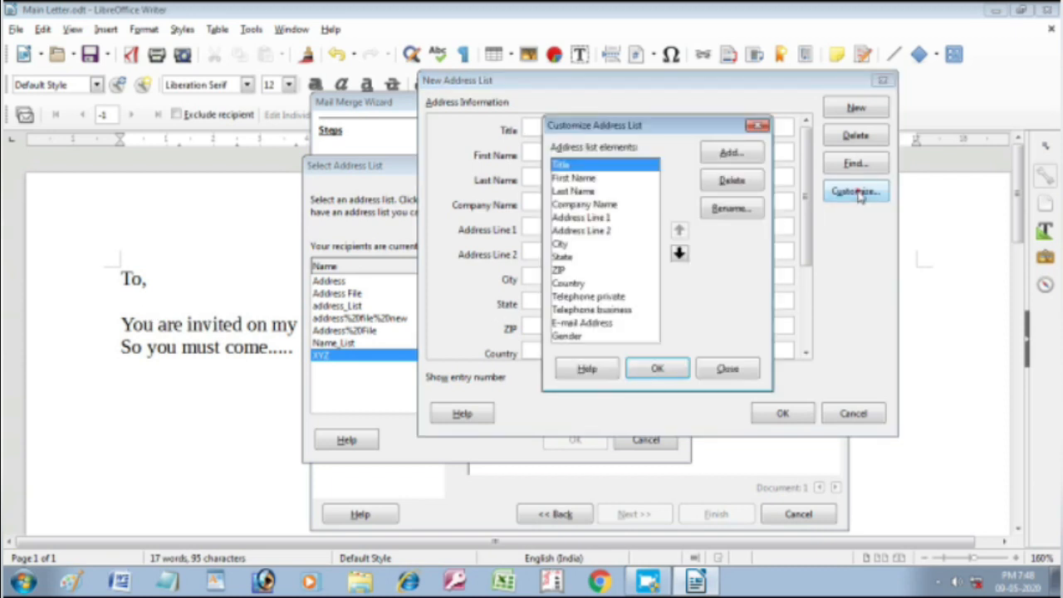
pyautogui.click(731, 181)
pyautogui.click(731, 181)
pyautogui.click(731, 181)
pyautogui.click(732, 181)
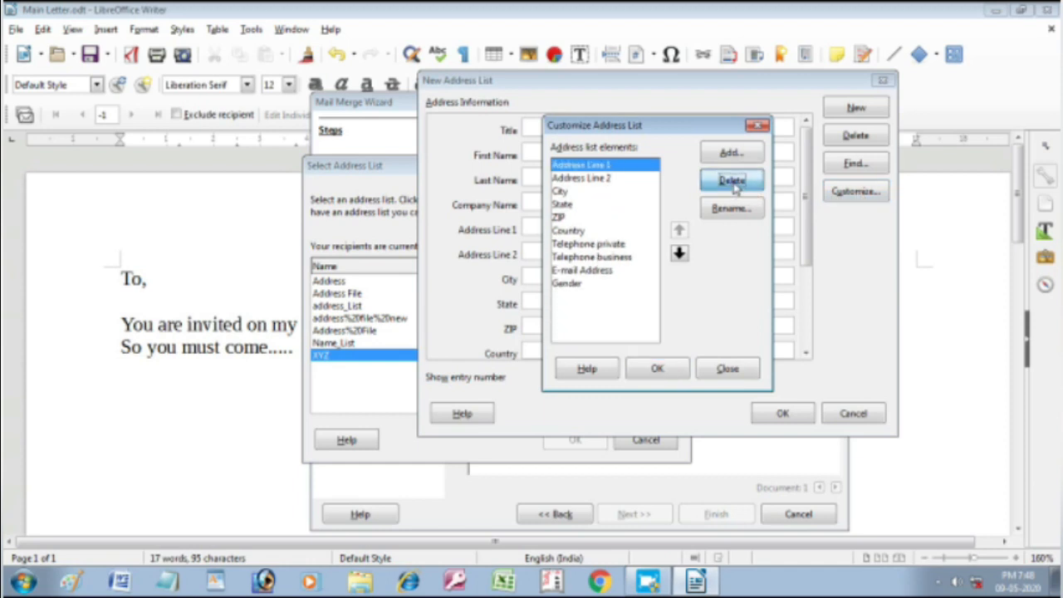
pyautogui.click(732, 181)
pyautogui.click(731, 181)
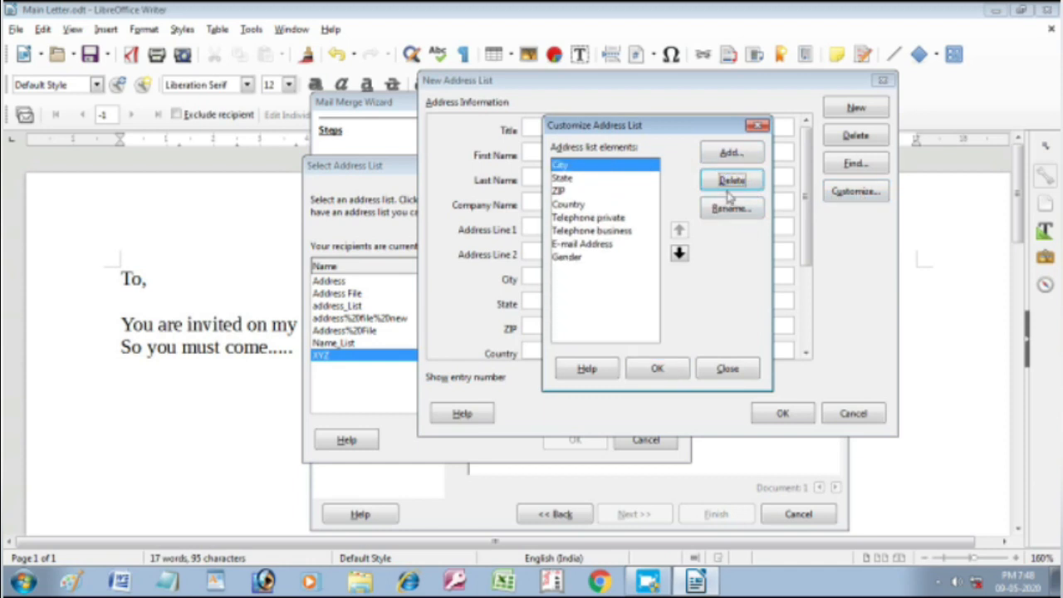
pyautogui.click(732, 181)
pyautogui.click(733, 181)
pyautogui.click(732, 181)
pyautogui.click(732, 181)
pyautogui.click(733, 181)
pyautogui.click(733, 181)
pyautogui.click(733, 181)
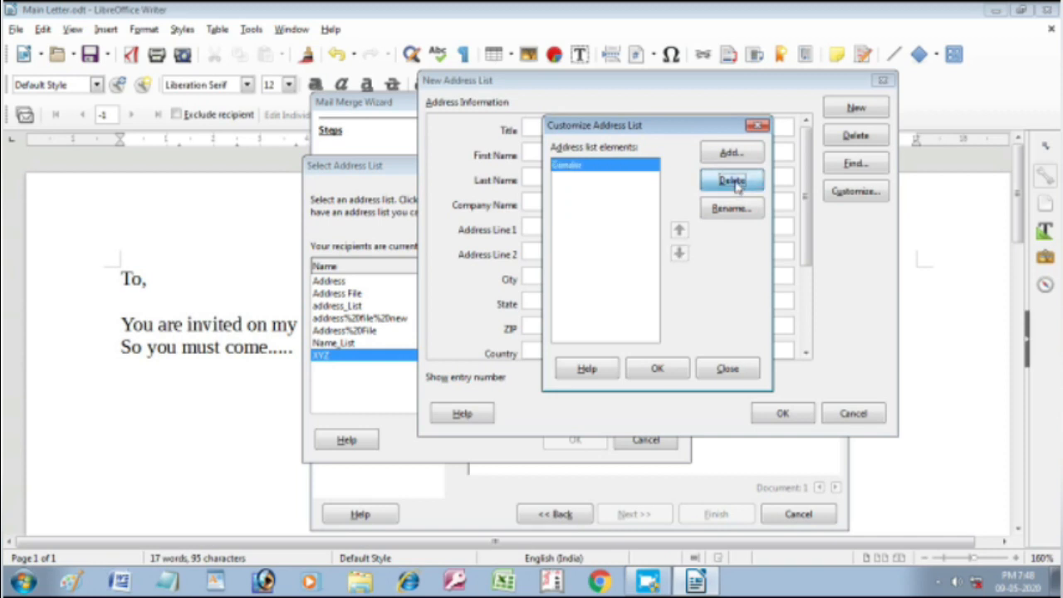
pyautogui.click(732, 181)
# Step: Add three elements named Name, Address and Pin to the customized address list
pyautogui.click(730, 155)
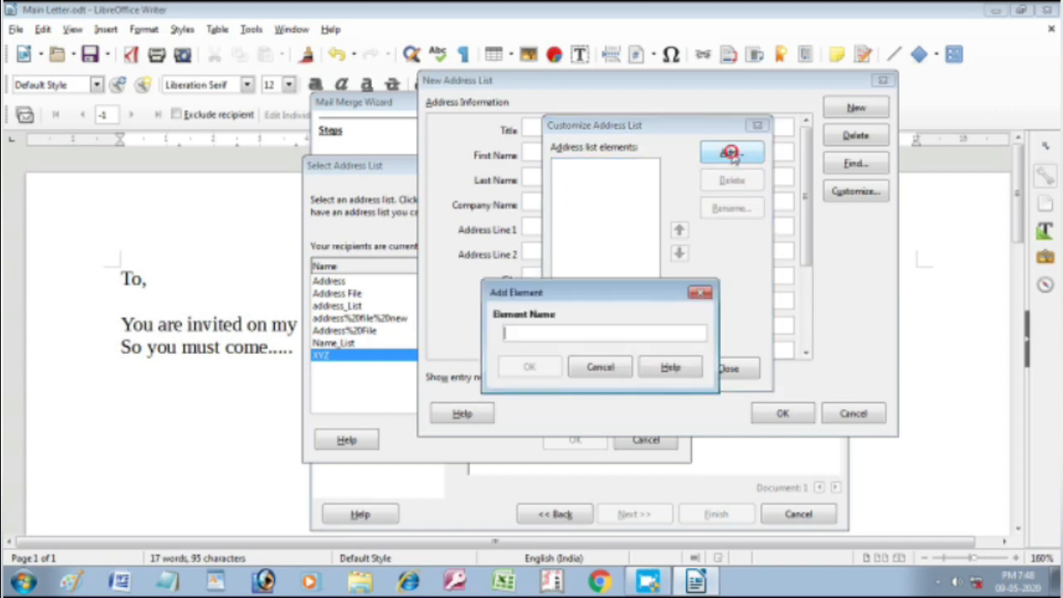
pyautogui.write('Name')
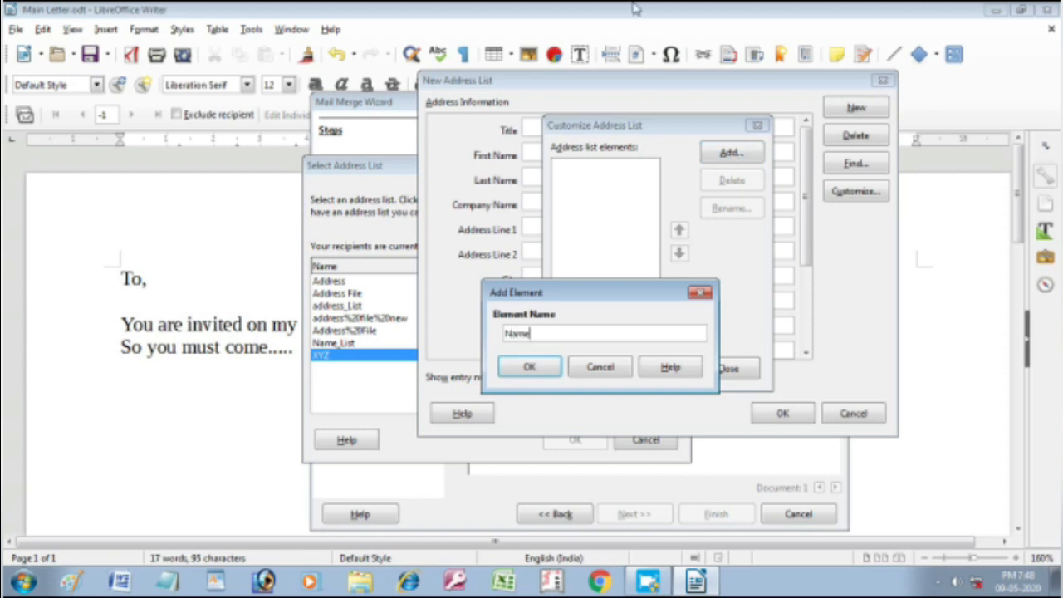
pyautogui.click(541, 369)
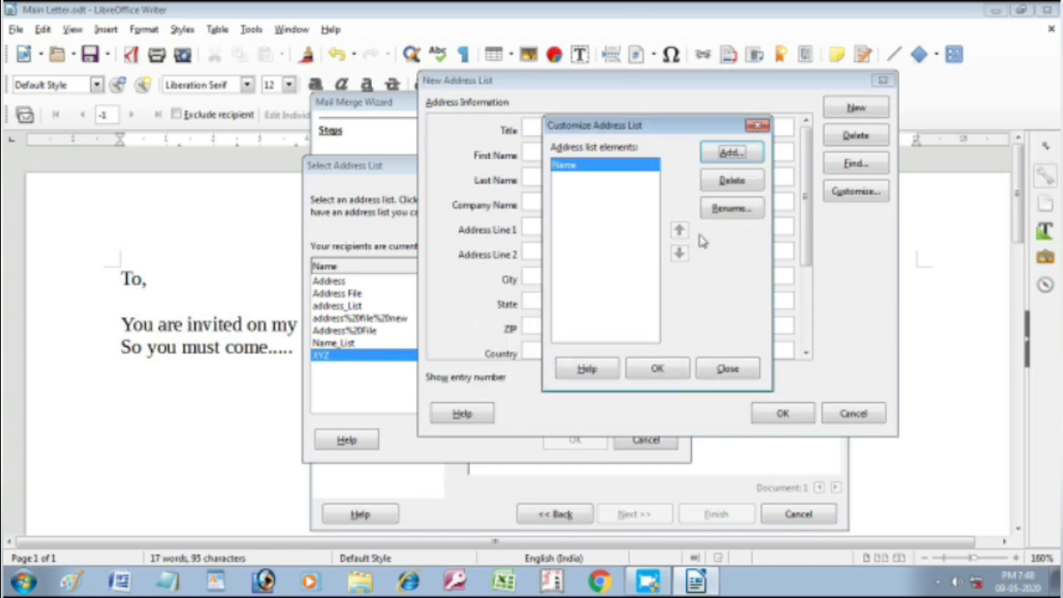
pyautogui.click(730, 154)
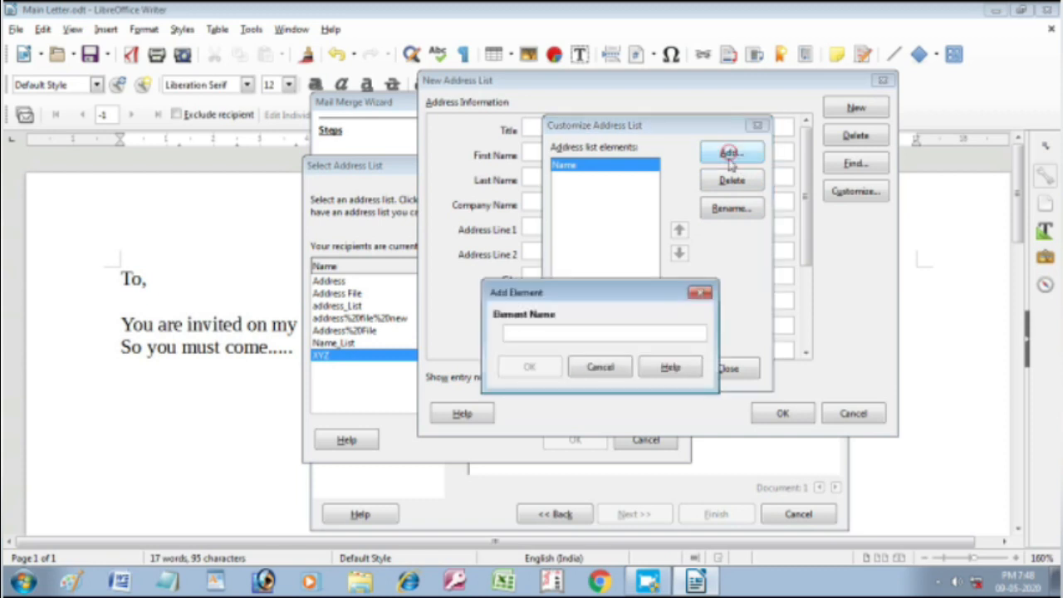
pyautogui.write('Address')
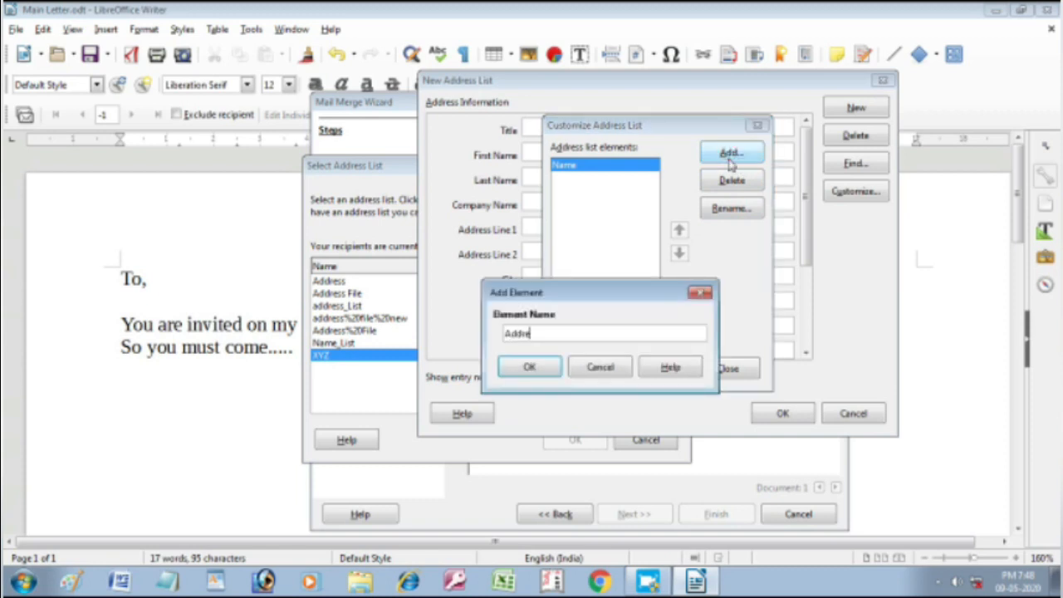
pyautogui.click(531, 367)
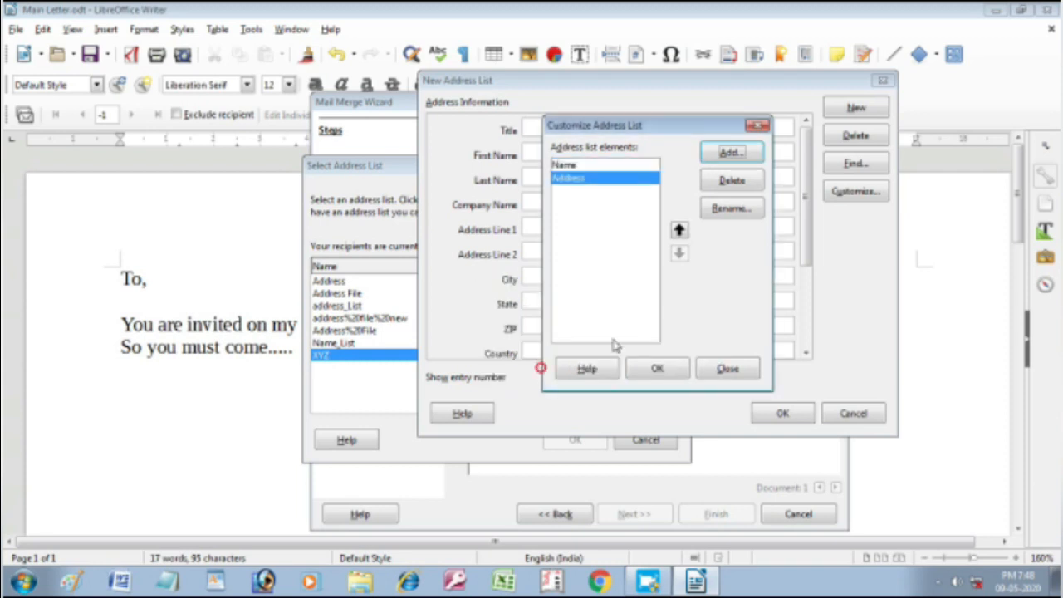
pyautogui.click(730, 154)
pyautogui.write('Pin')
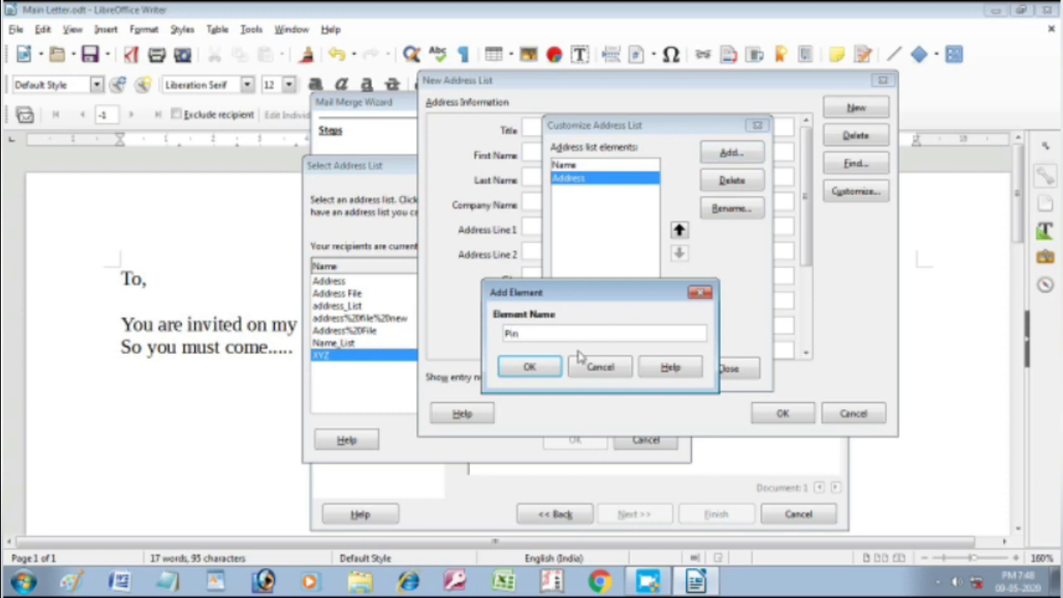
pyautogui.click(535, 368)
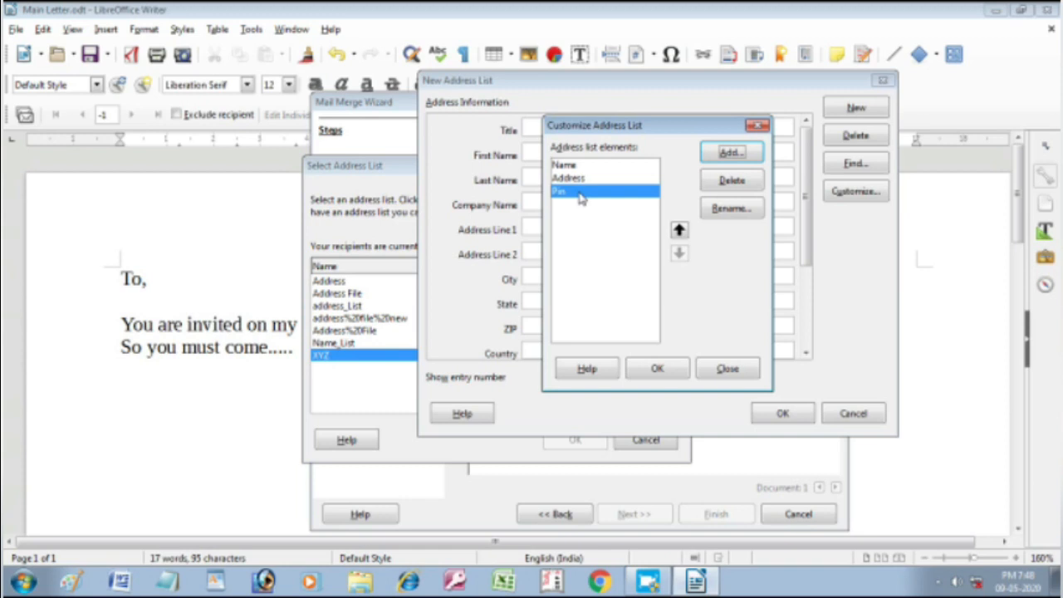
# Step: Move the Pin element above Address and back below it, and confirm the customized list elements
pyautogui.click(679, 231)
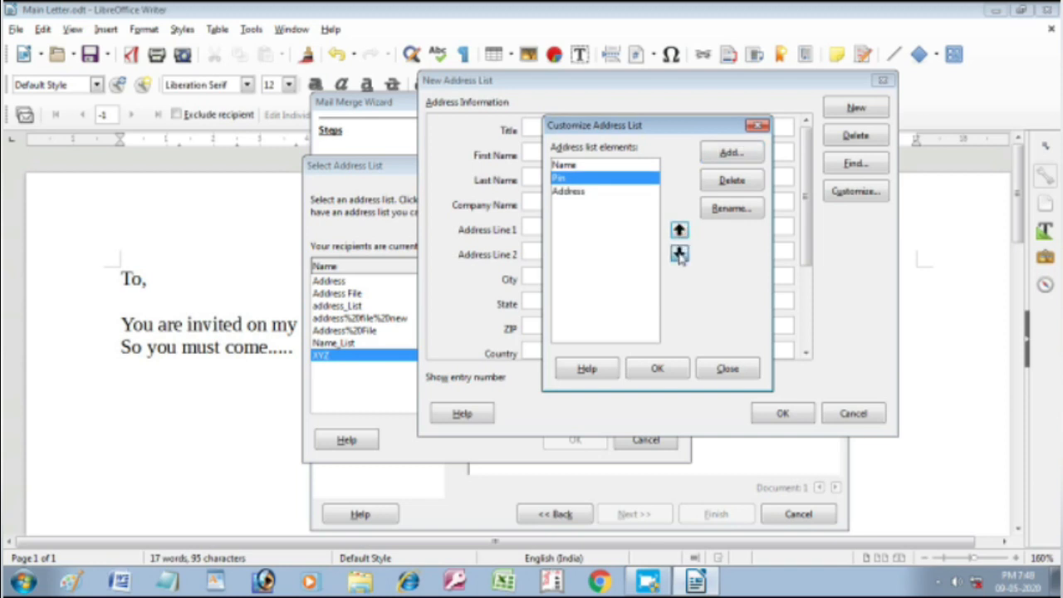
pyautogui.click(679, 252)
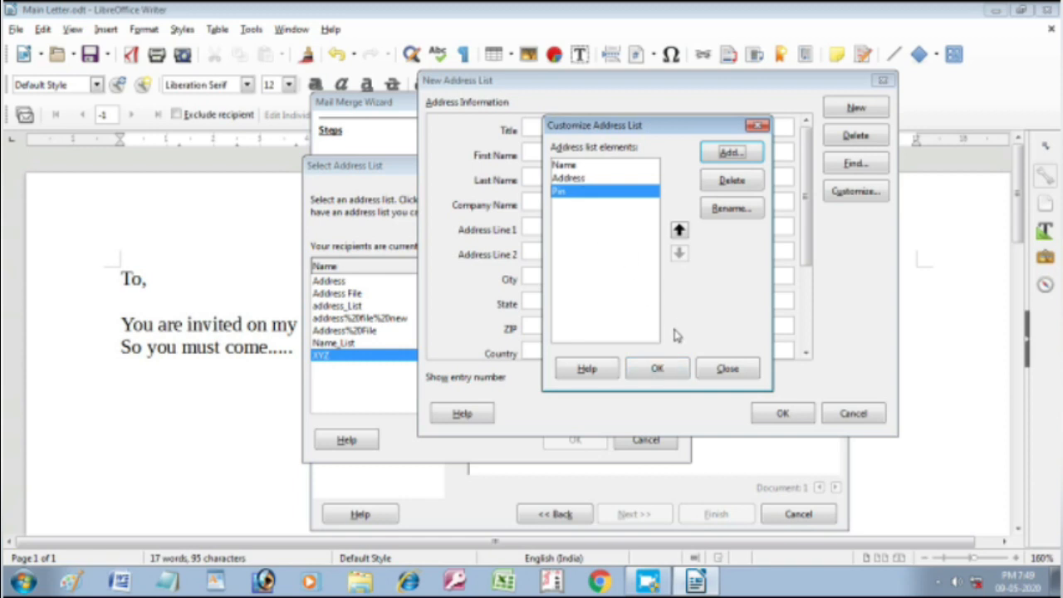
pyautogui.click(658, 369)
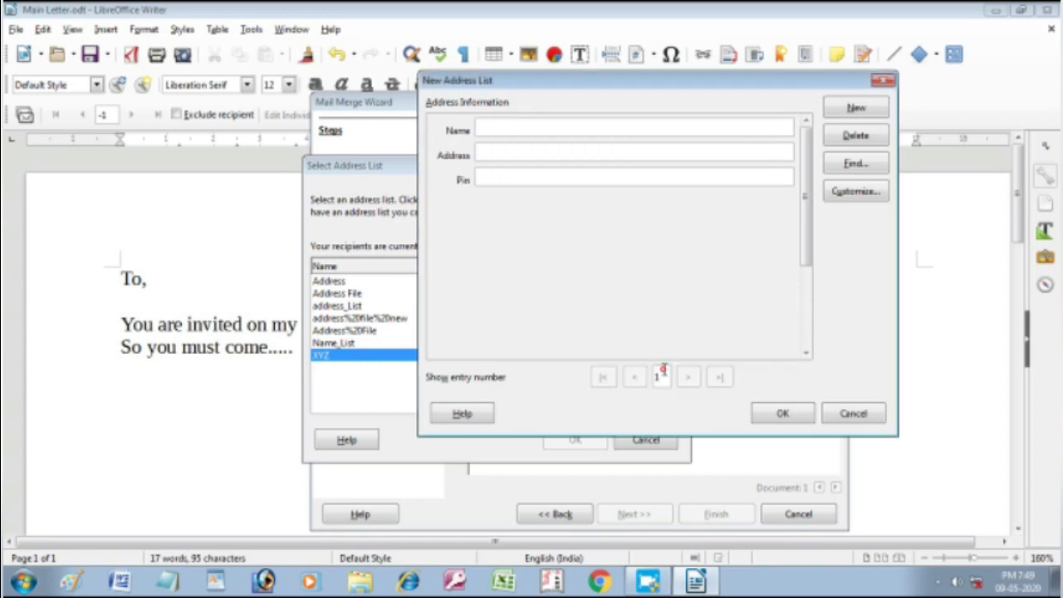
# Step: Enter four recipient records in the address list, filling in each person's name, address and postal pin code
pyautogui.click(503, 131)
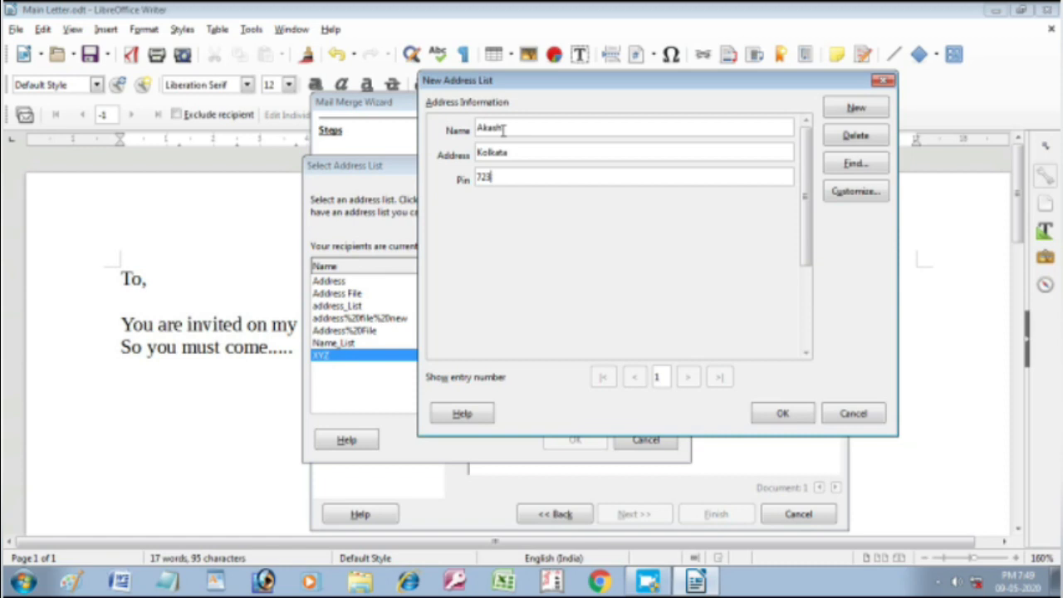
pyautogui.write('0001')
pyautogui.click(857, 113)
pyautogui.click(497, 132)
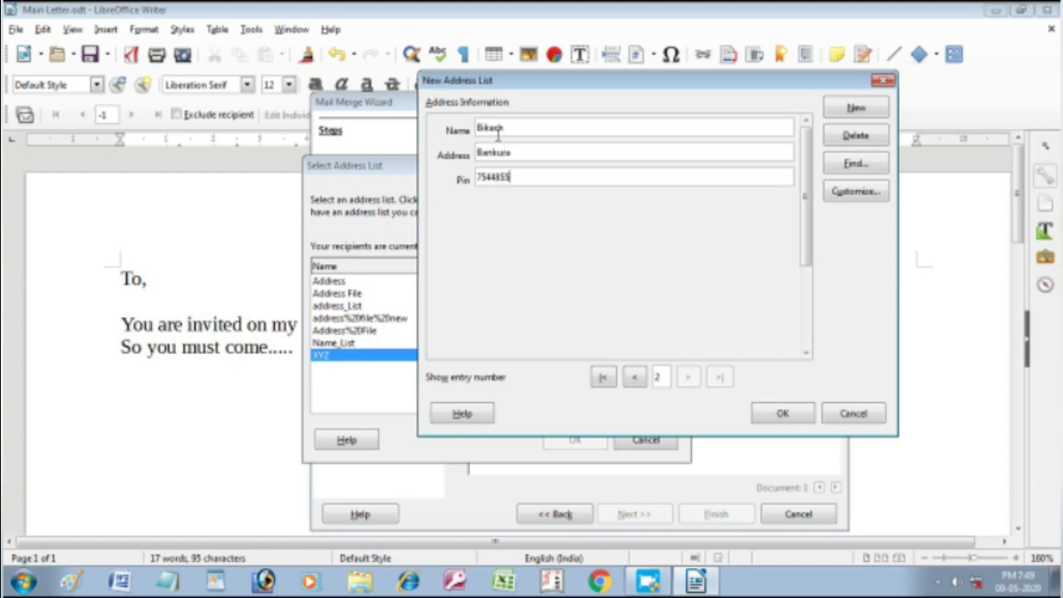
pyautogui.click(853, 108)
pyautogui.click(559, 131)
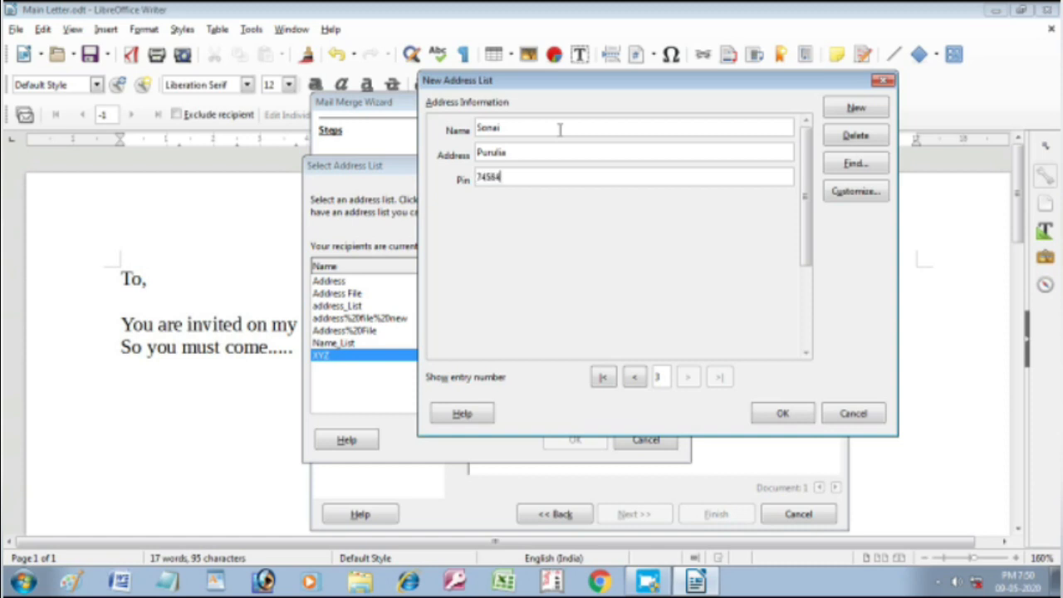
pyautogui.click(856, 108)
pyautogui.click(538, 127)
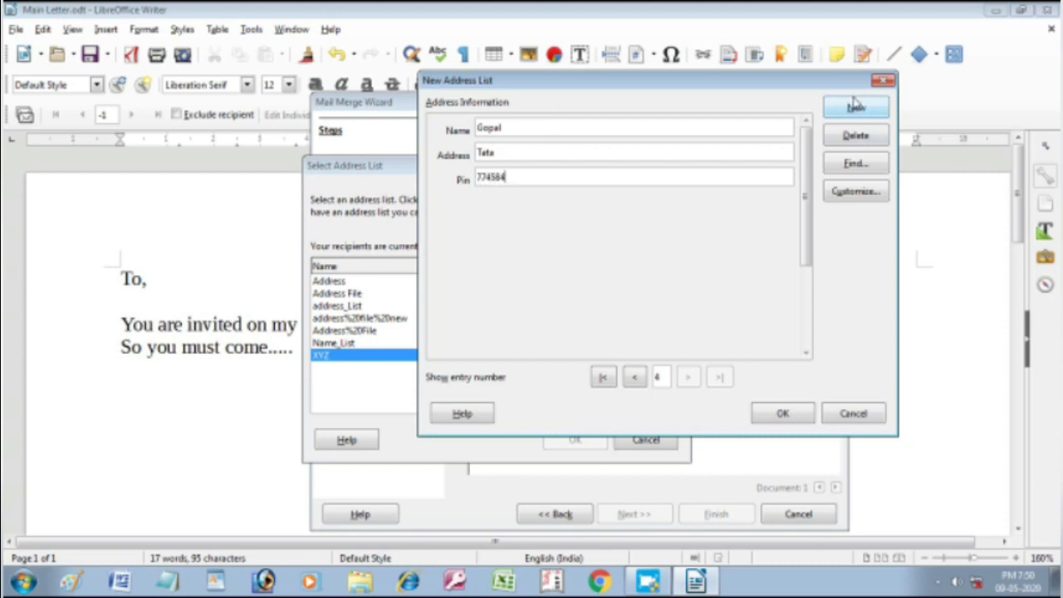
# Step: Check the name, address and pin of each recipient by browsing back and forth through the address list entries
pyautogui.click(636, 377)
pyautogui.click(636, 378)
pyautogui.click(687, 379)
pyautogui.click(687, 379)
pyautogui.click(633, 379)
pyautogui.click(633, 379)
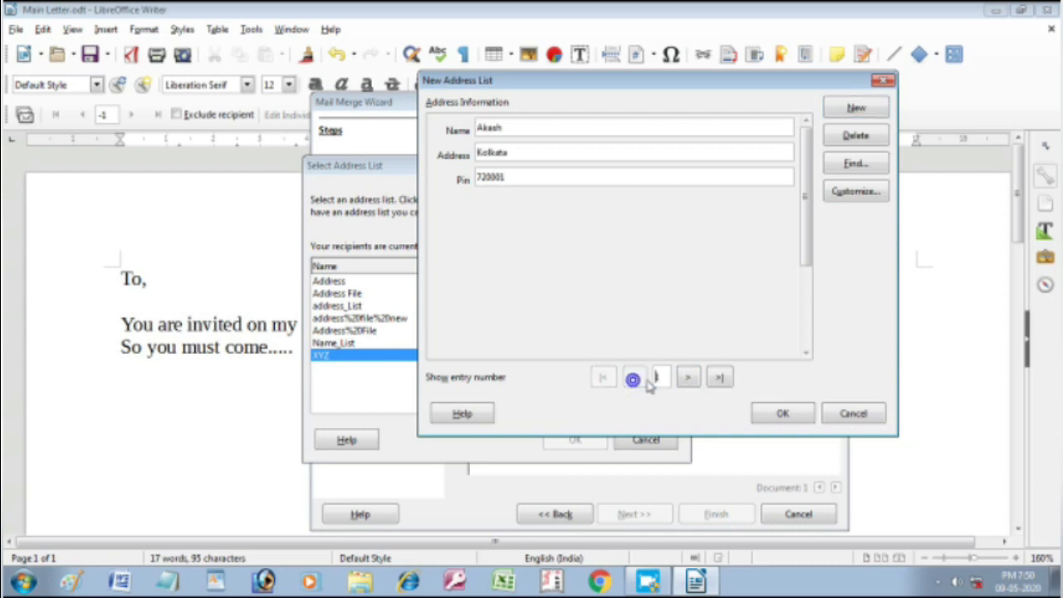
pyautogui.click(686, 379)
pyautogui.click(687, 379)
pyautogui.click(686, 380)
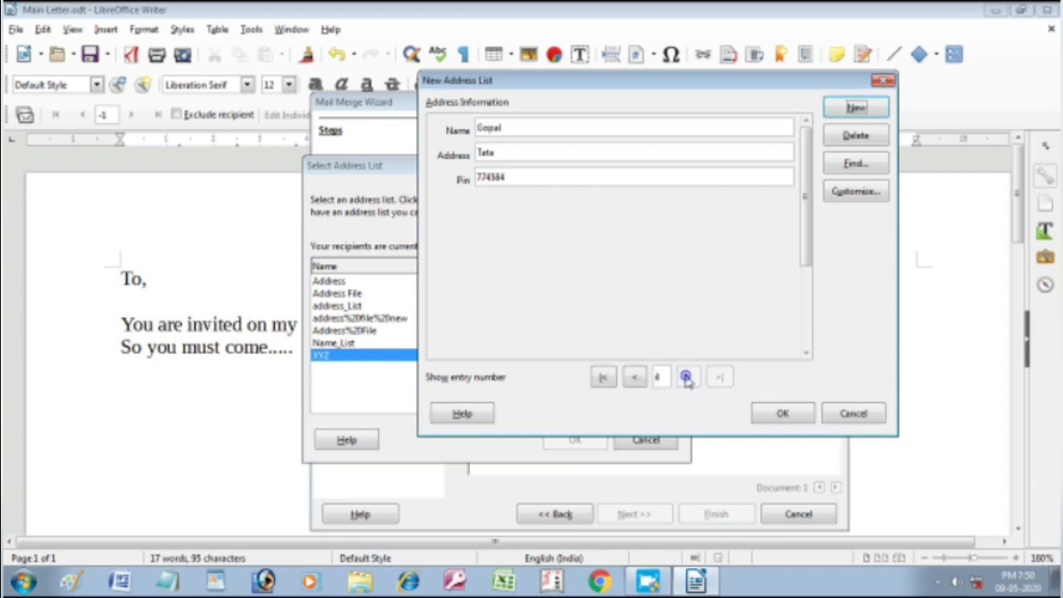
pyautogui.click(636, 378)
pyautogui.click(636, 377)
pyautogui.click(687, 378)
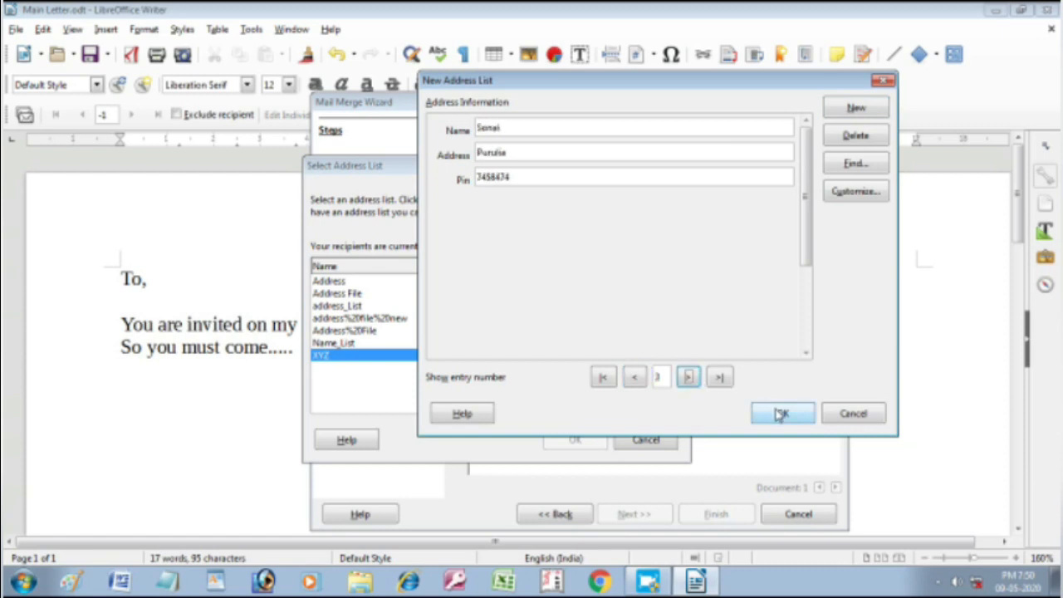
# Step: Save the new address list as Address_File_for_mailmerge in the Mailmerge folder on the Desktop and use it as the recipient list
pyautogui.click(781, 414)
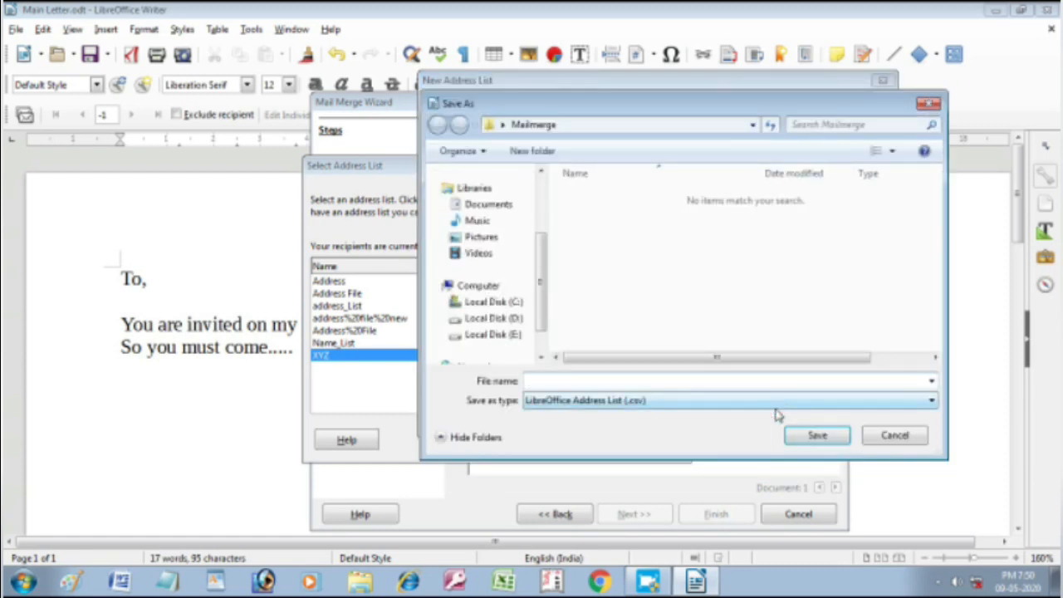
pyautogui.click(545, 286)
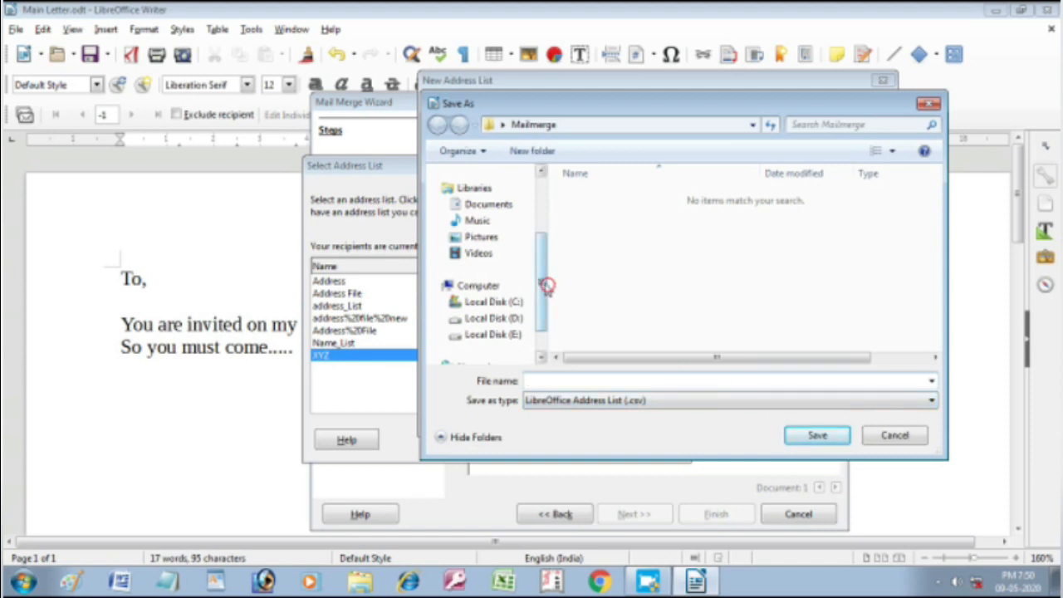
pyautogui.moveTo(546, 286); pyautogui.dragTo(542, 212)
pyautogui.click(482, 243)
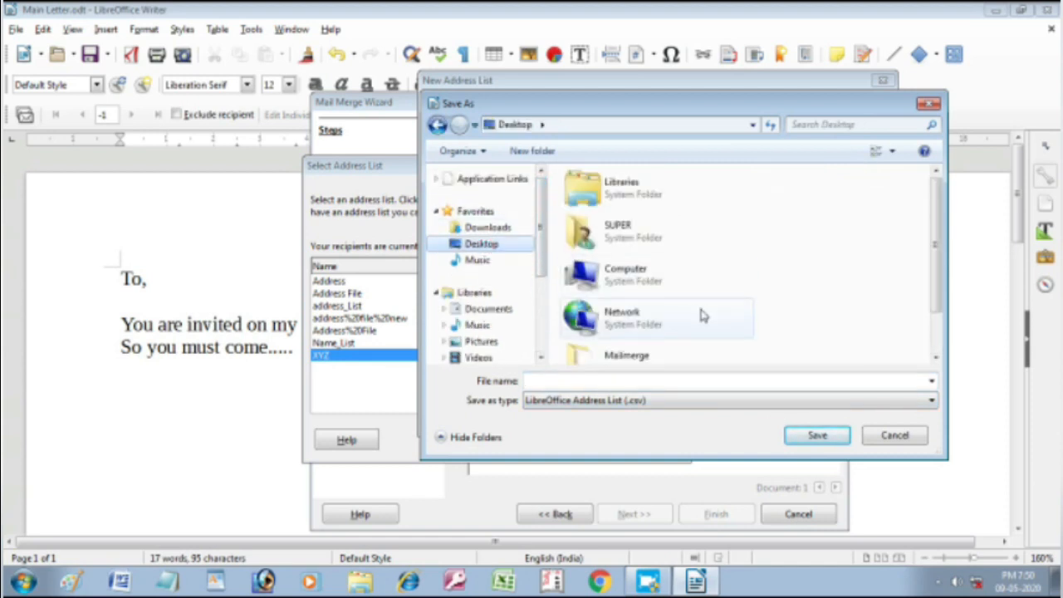
pyautogui.click(642, 357)
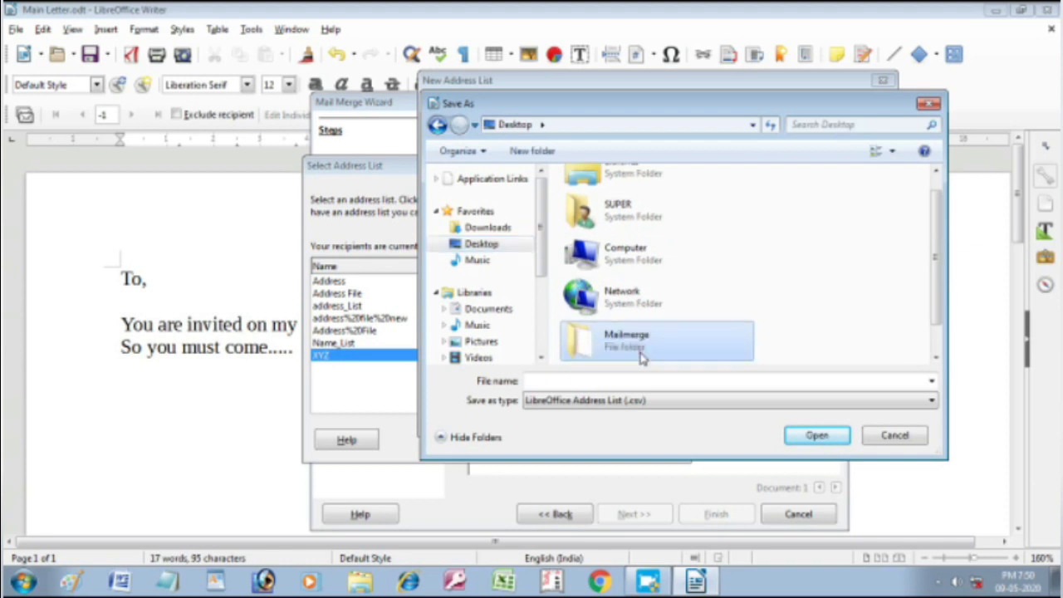
pyautogui.doubleClick(642, 357)
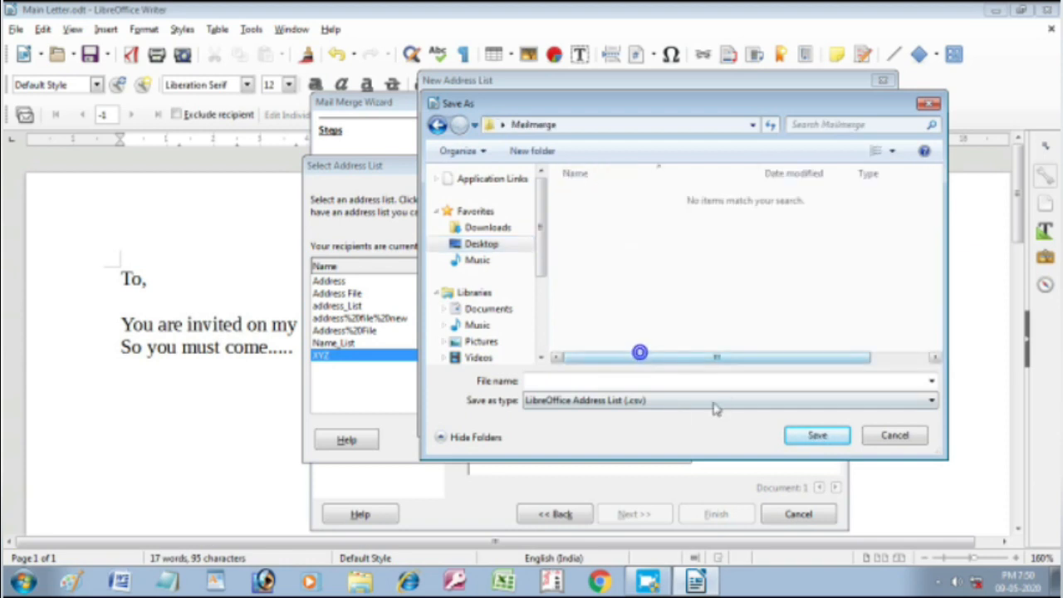
pyautogui.click(586, 384)
pyautogui.write('Add')
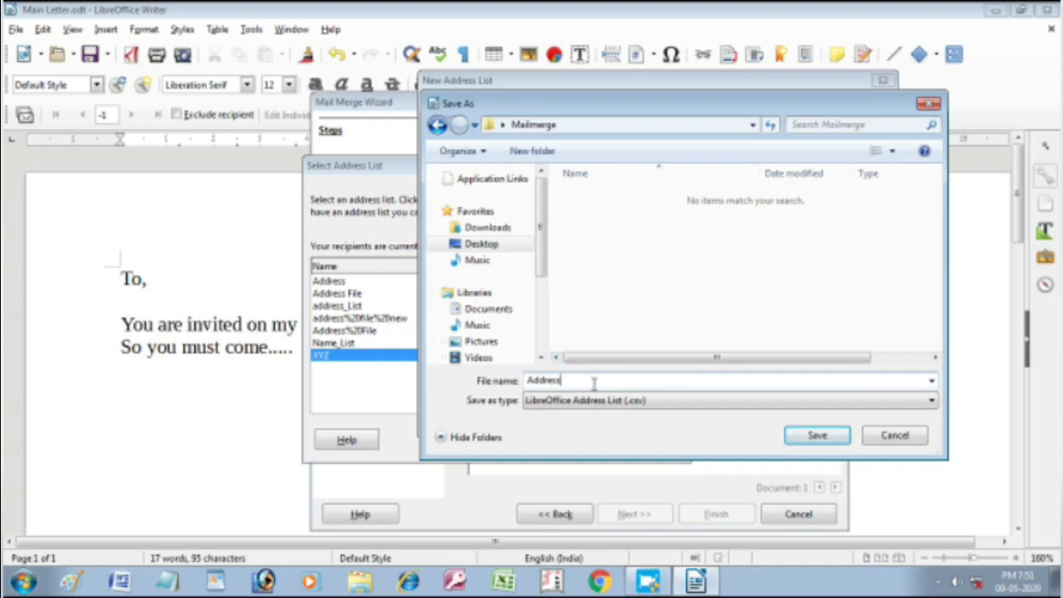
pyautogui.write('_File_for_mailmerge')
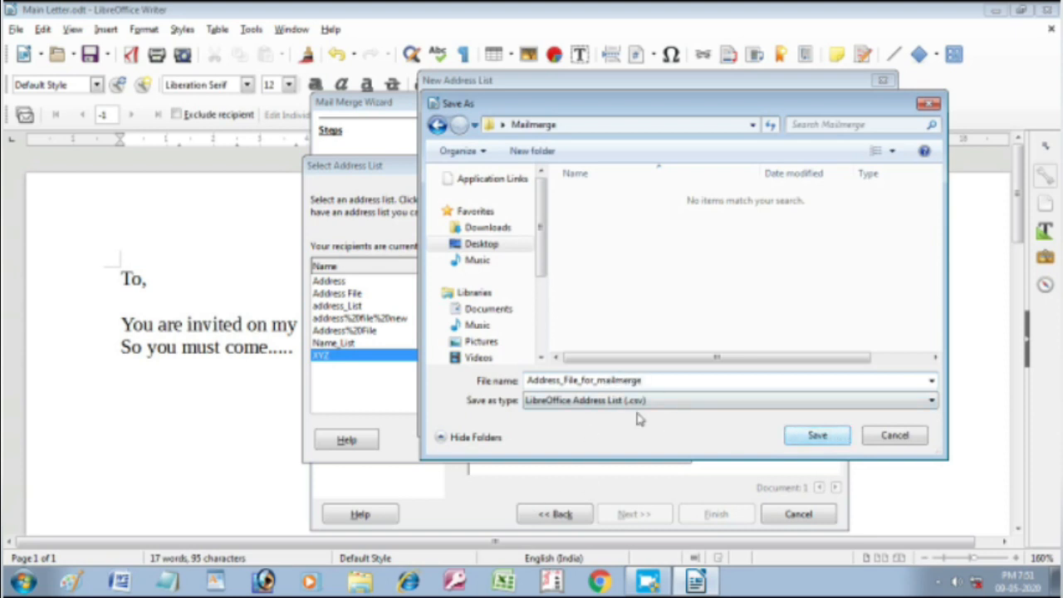
pyautogui.click(818, 437)
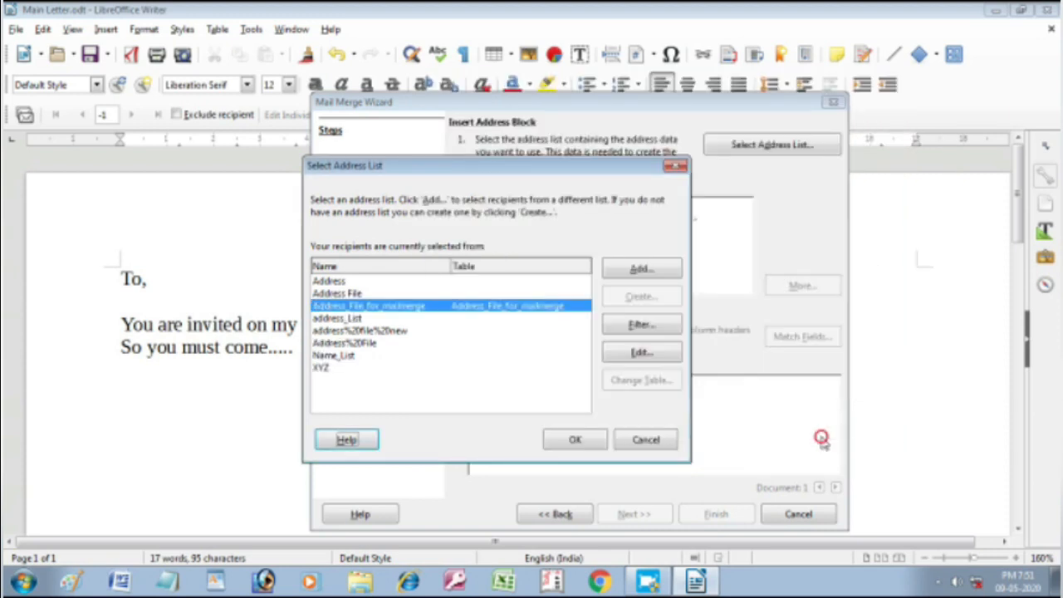
pyautogui.click(576, 440)
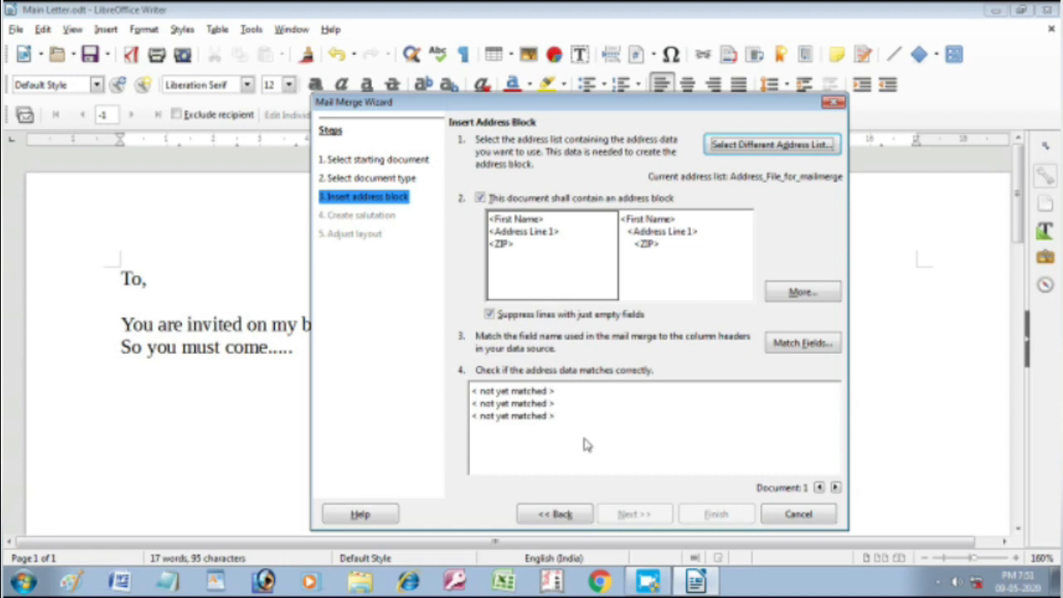
# Step: Open the additional address block layouts and select the one with Title, First Name, Last Name, Address Line 1, ZIP, City and Country
pyautogui.click(681, 239)
pyautogui.click(569, 243)
pyautogui.click(802, 293)
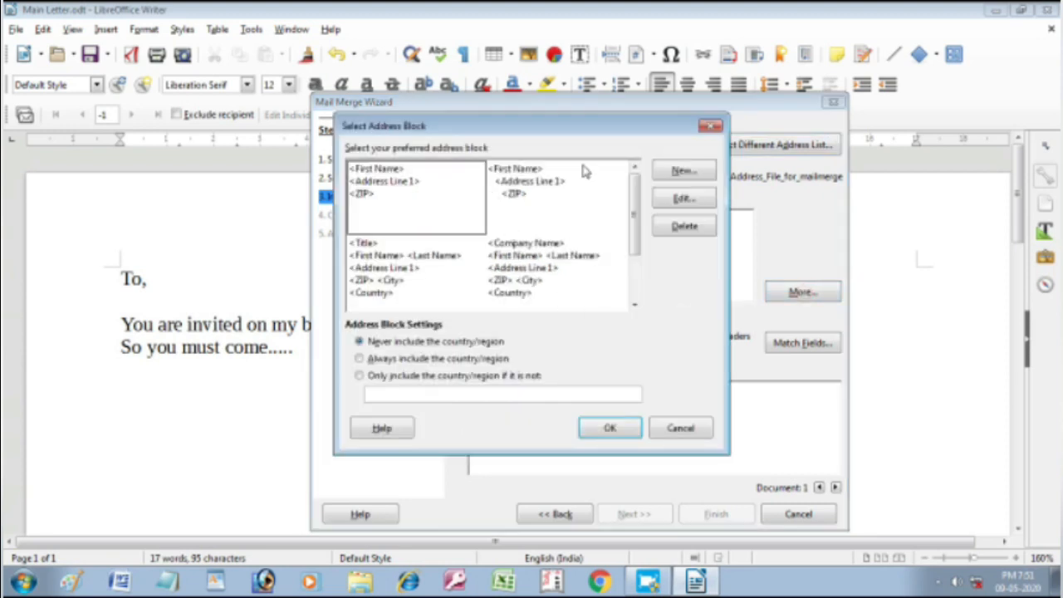
pyautogui.click(522, 187)
pyautogui.click(425, 192)
pyautogui.click(394, 262)
pyautogui.click(531, 261)
pyautogui.click(388, 260)
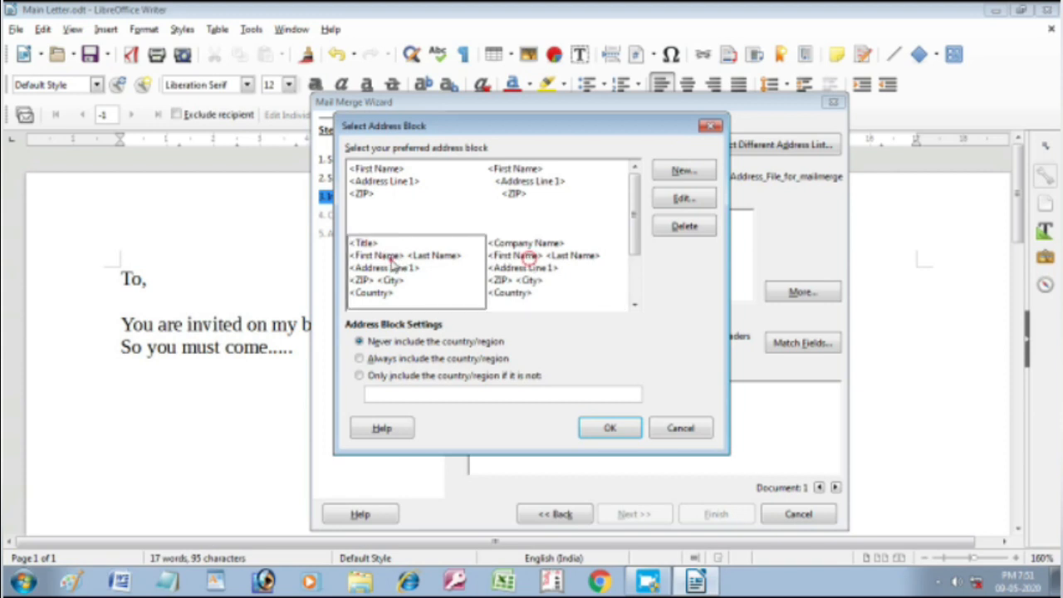
# Step: Edit the selected address block and remove its Title and Last Name elements
pyautogui.click(680, 199)
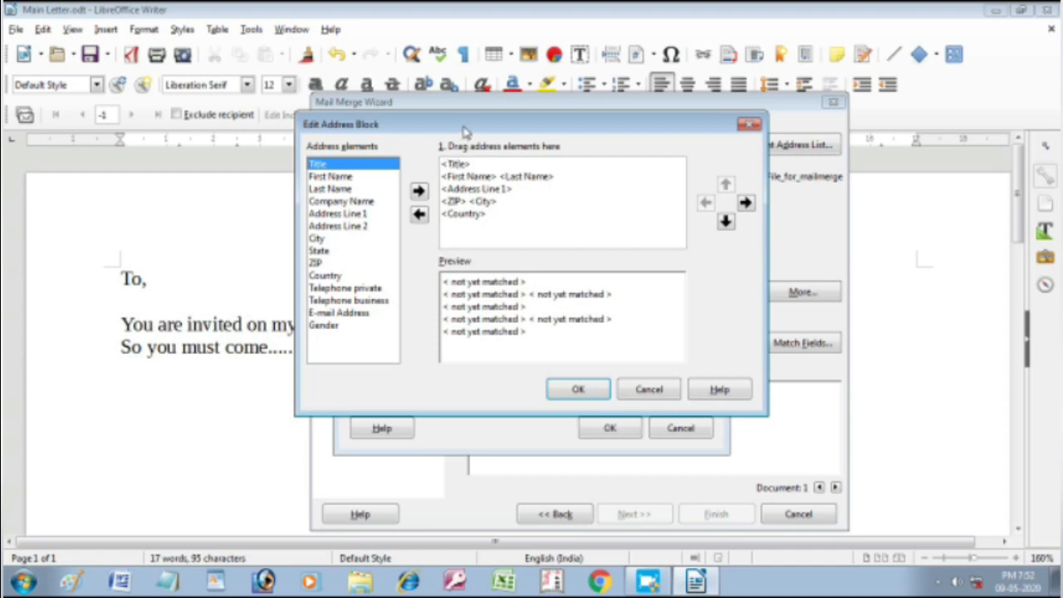
pyautogui.moveTo(462, 125); pyautogui.dragTo(648, 152)
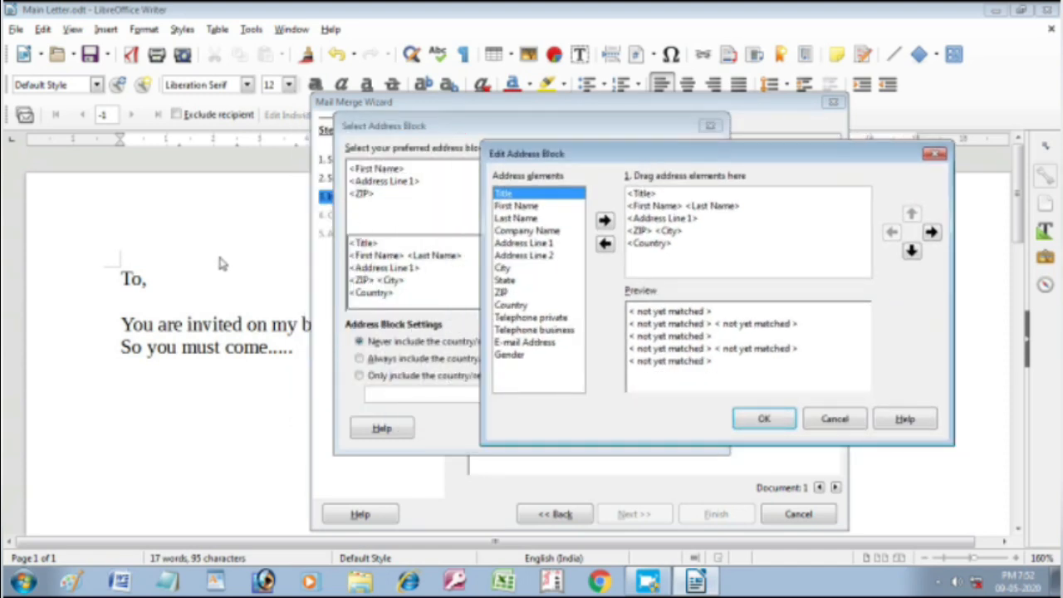
pyautogui.moveTo(653, 160); pyautogui.dragTo(571, 158)
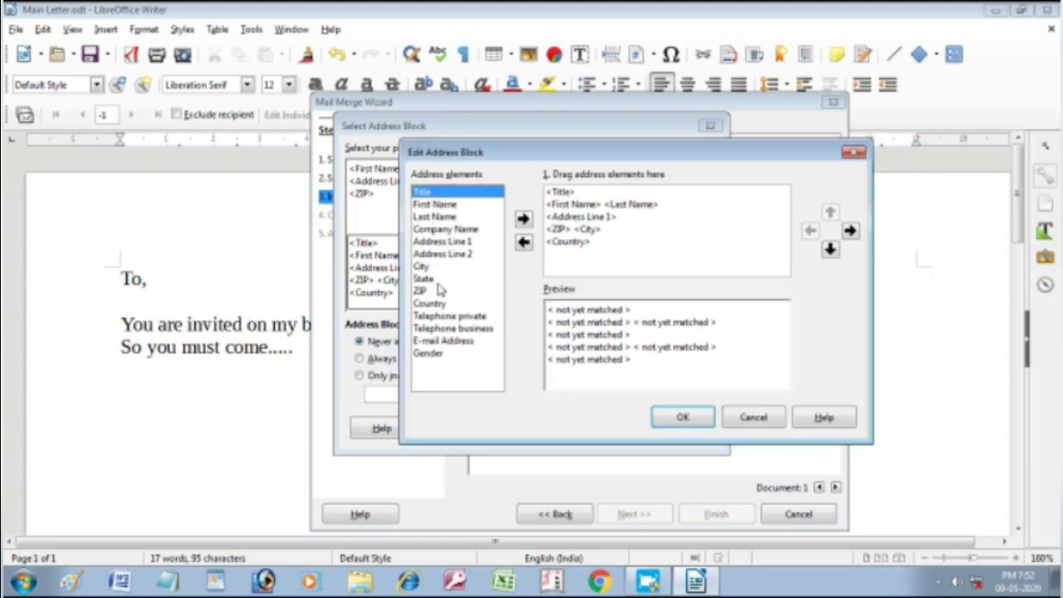
pyautogui.click(548, 194)
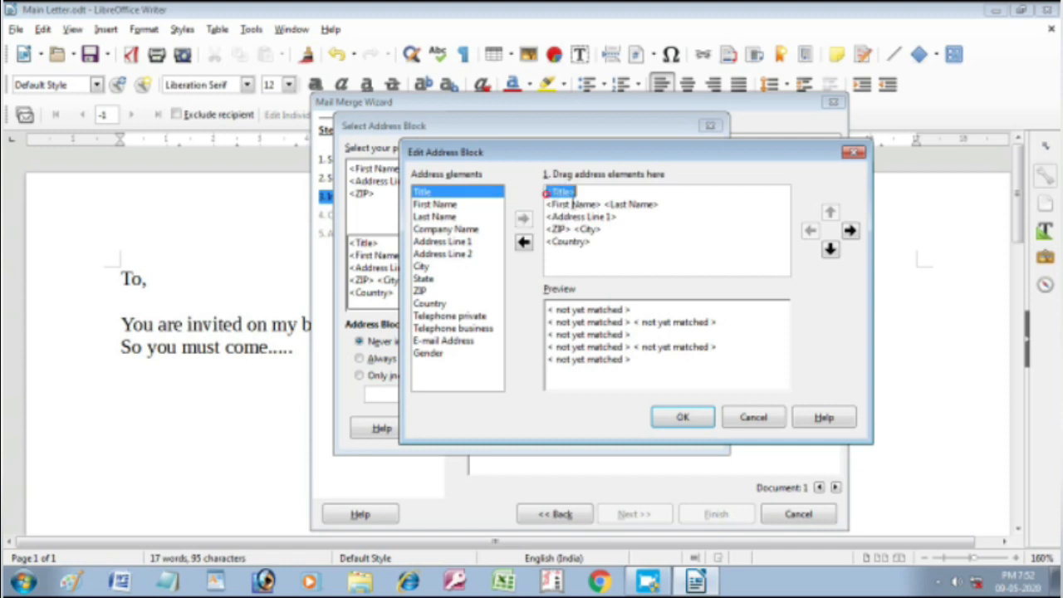
pyautogui.click(524, 242)
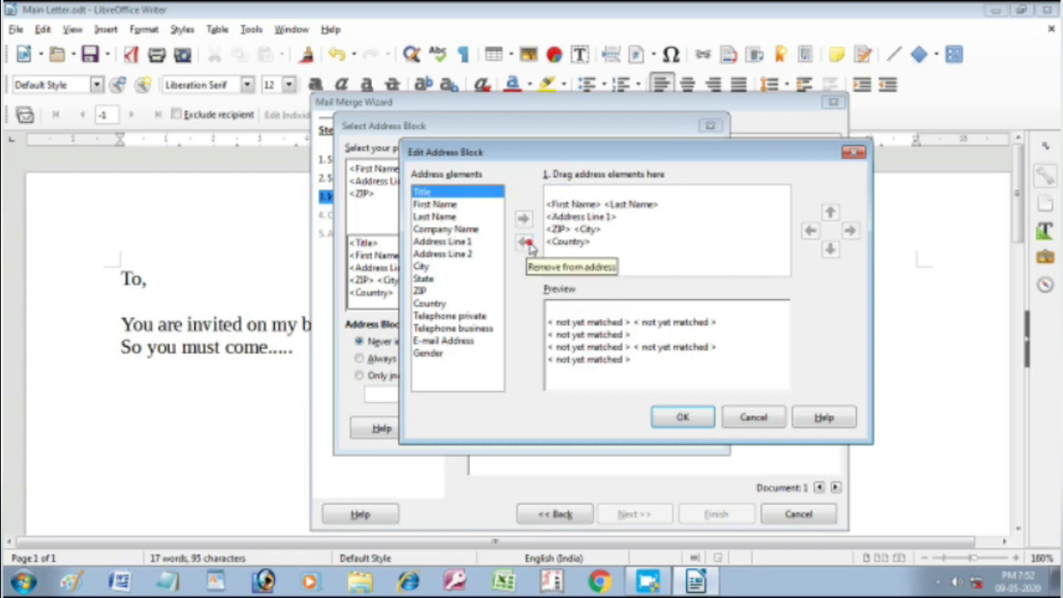
pyautogui.click(631, 204)
pyautogui.click(524, 242)
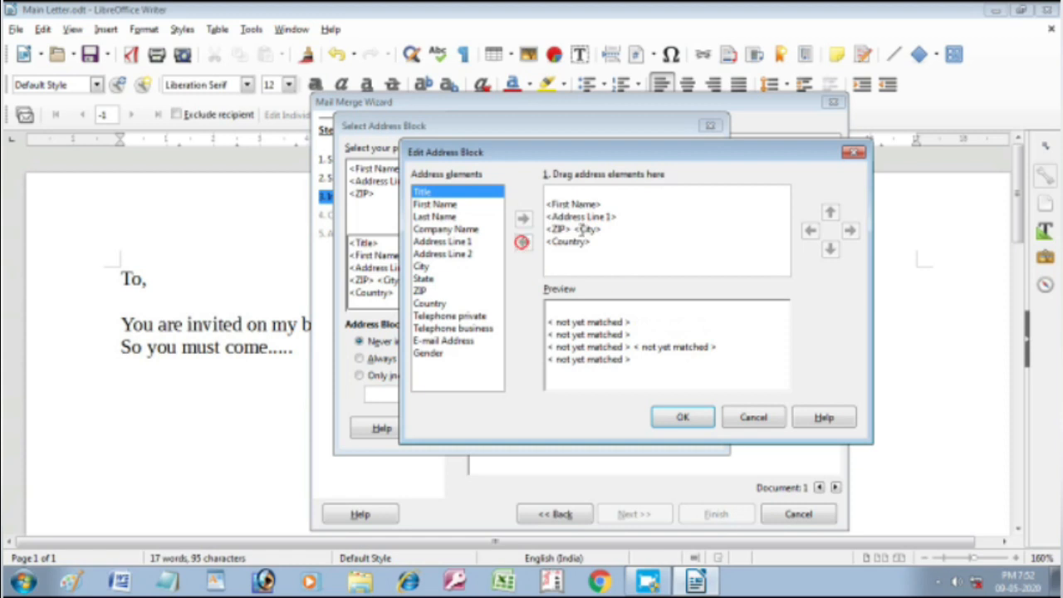
# Step: Remove the City and Country elements and the empty first line, and confirm the edited layout as the letter's address block
pyautogui.click(585, 229)
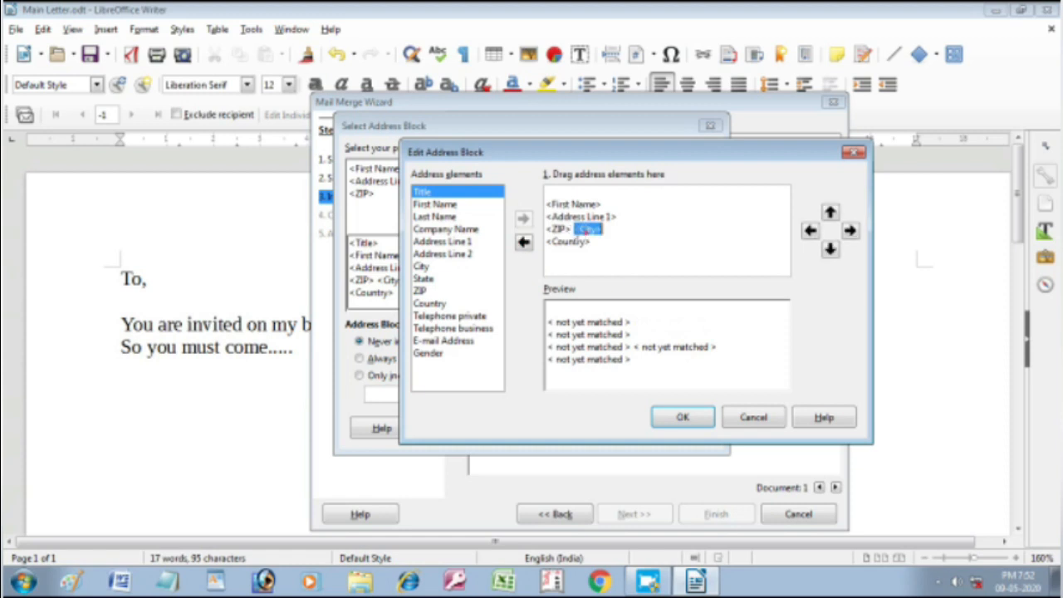
pyautogui.click(524, 241)
pyautogui.click(524, 241)
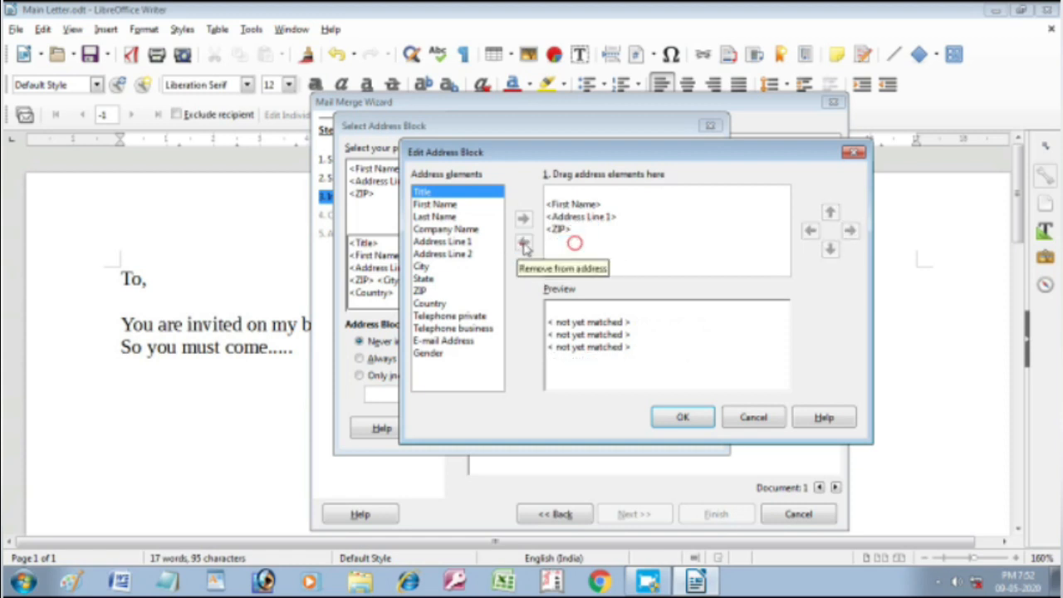
pyautogui.click(558, 199)
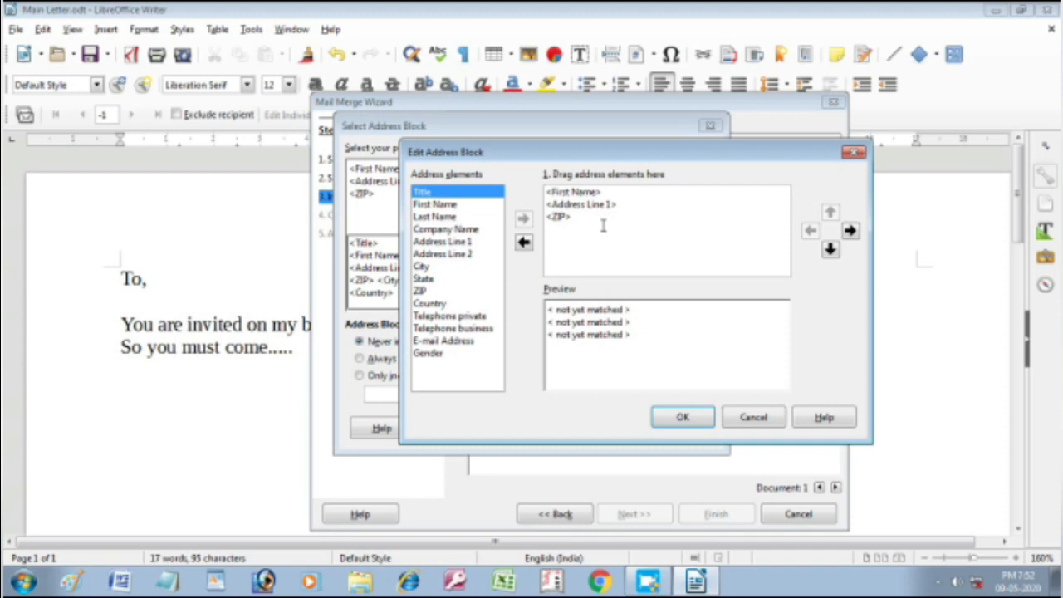
pyautogui.moveTo(581, 158); pyautogui.dragTo(678, 164)
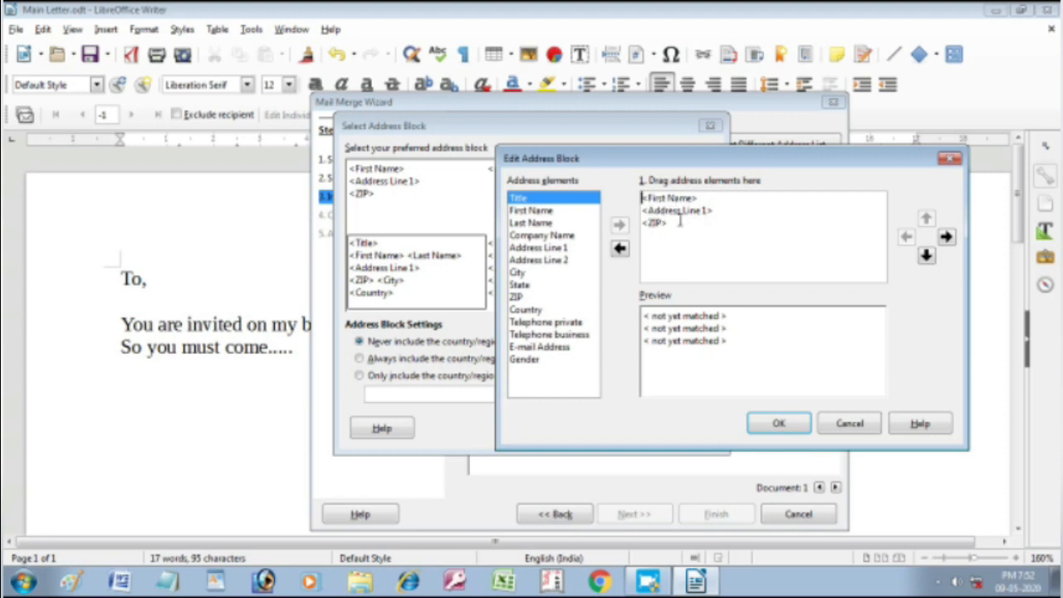
pyautogui.click(779, 423)
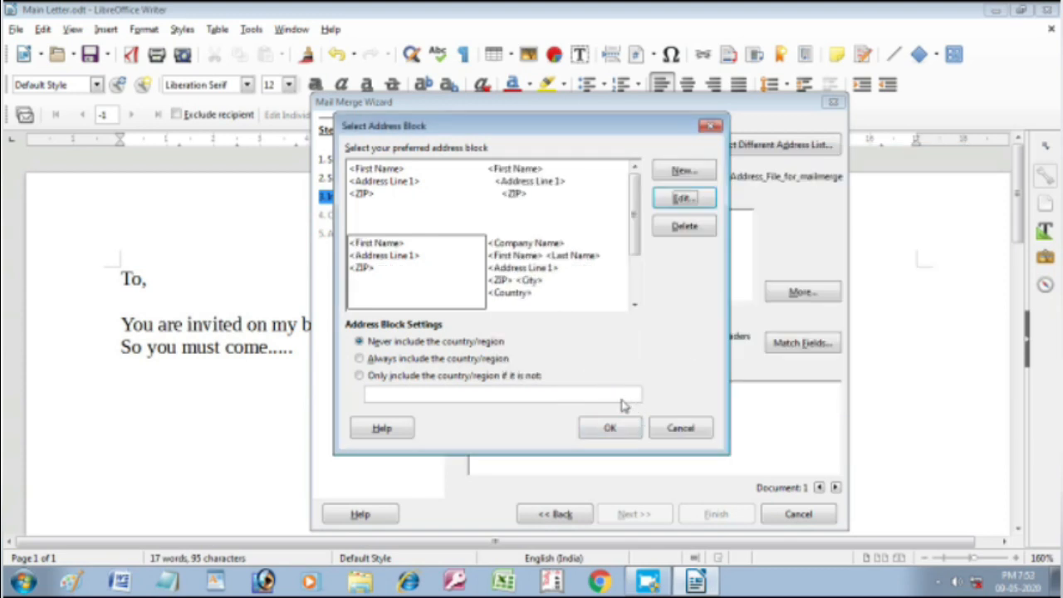
pyautogui.click(612, 429)
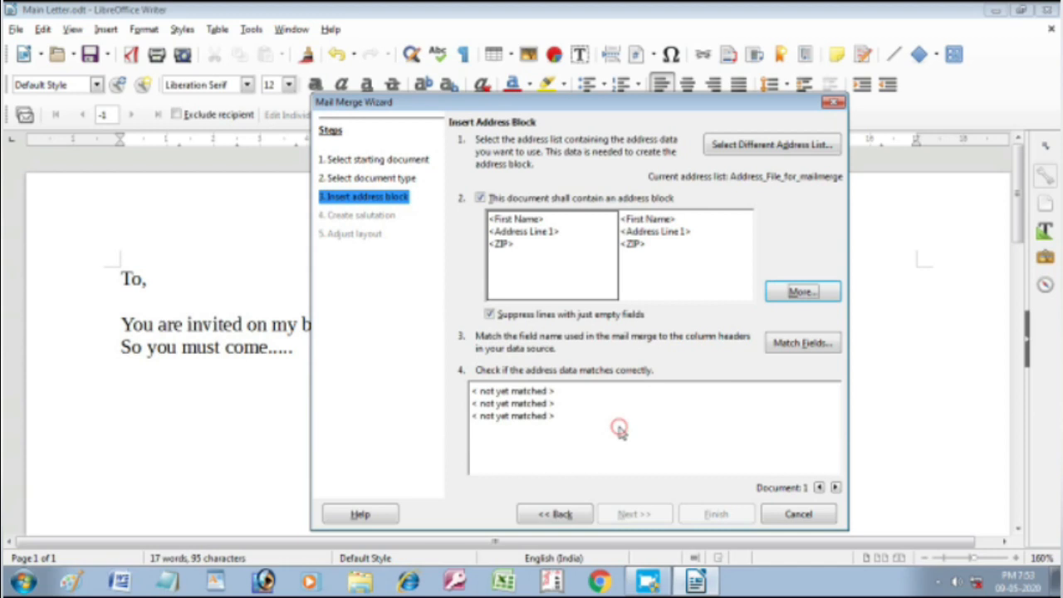
# Step: Match the First Name element to the Name field, Address Line 1 to Address, and ZIP to Pin
pyautogui.click(804, 349)
pyautogui.moveTo(530, 116); pyautogui.dragTo(752, 130)
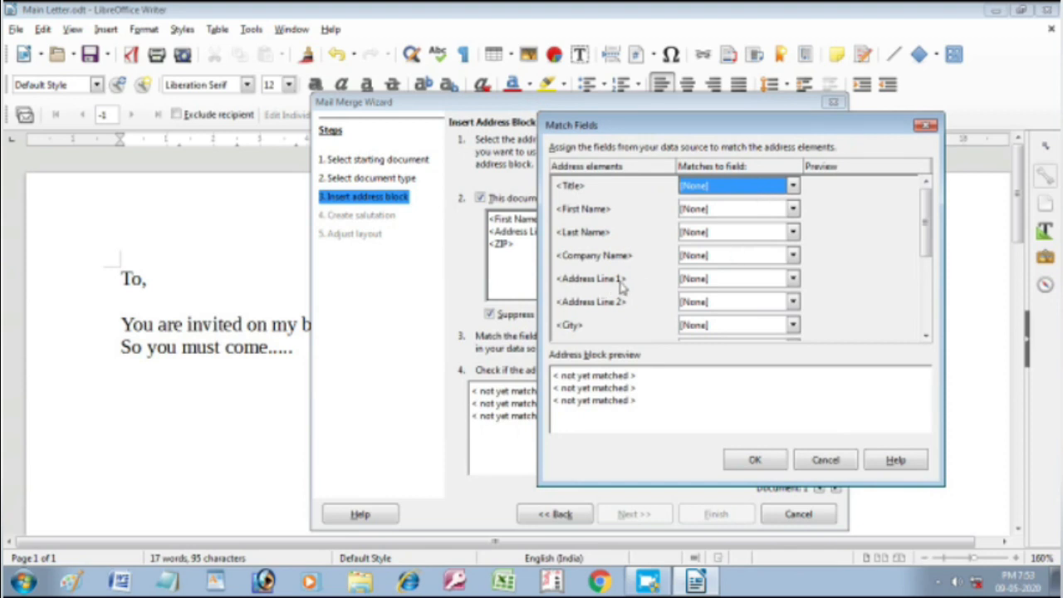
pyautogui.moveTo(613, 126); pyautogui.dragTo(664, 128)
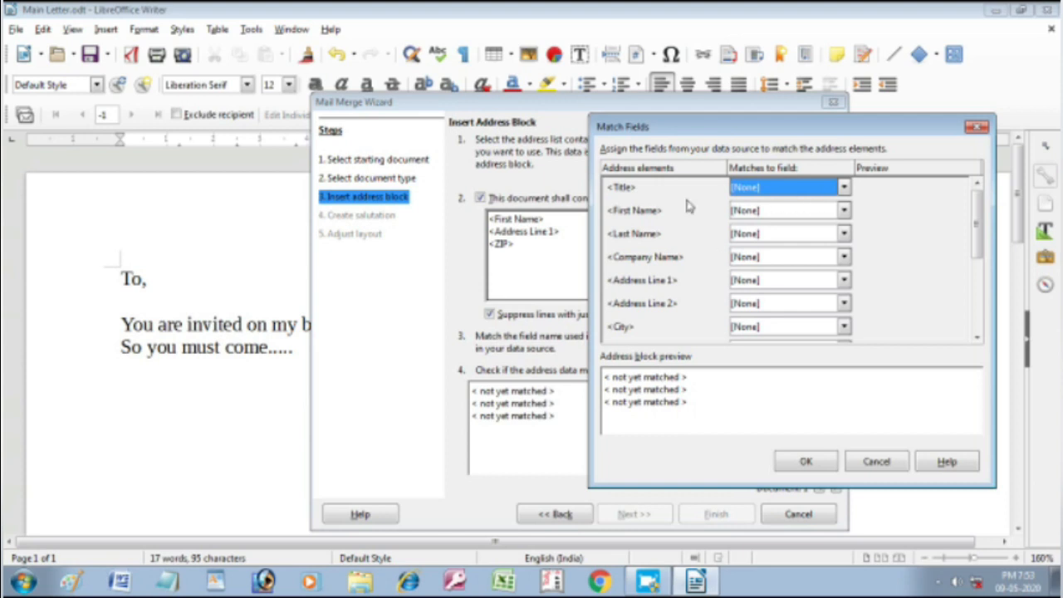
pyautogui.click(841, 210)
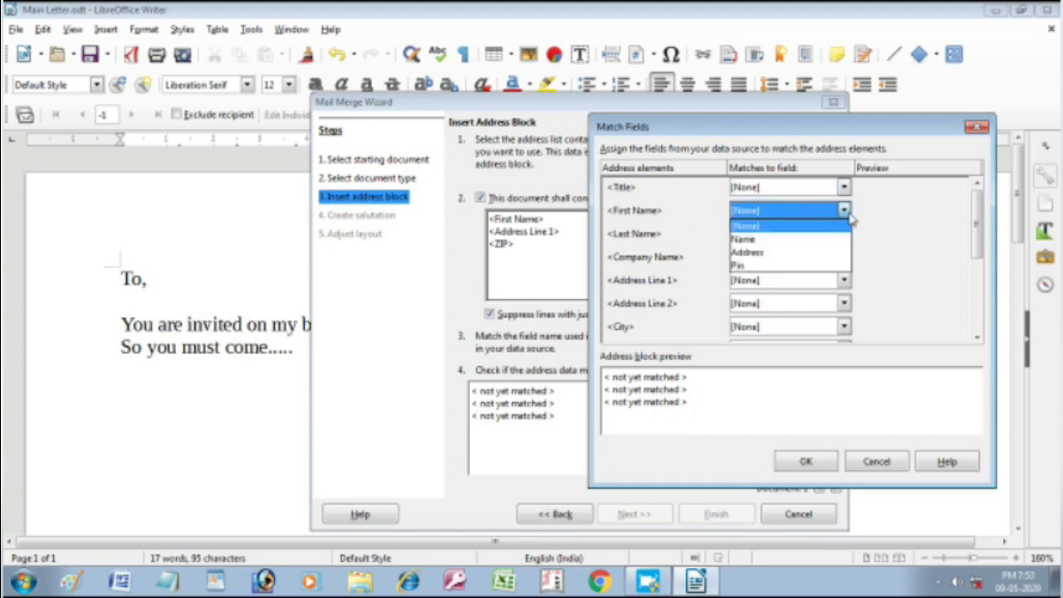
pyautogui.click(759, 242)
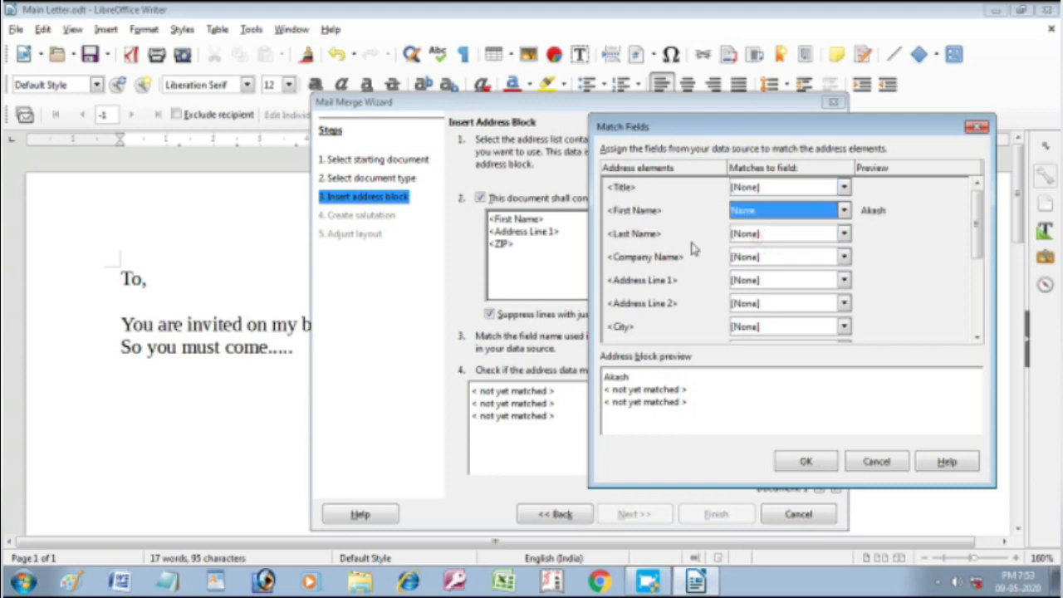
pyautogui.click(846, 281)
pyautogui.click(752, 321)
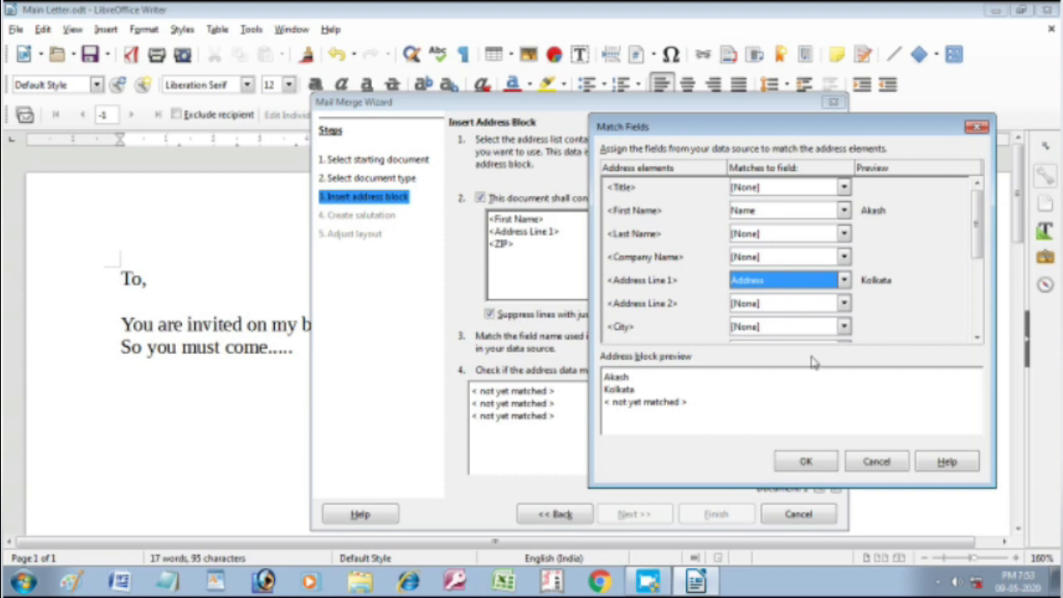
pyautogui.scroll(-1, 980, 211)
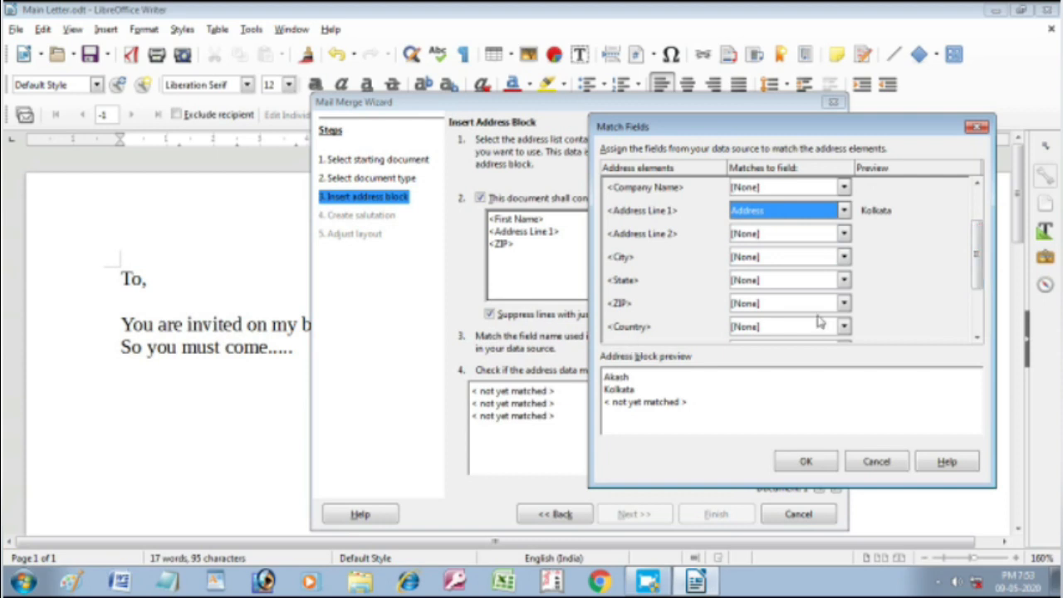
pyautogui.click(844, 304)
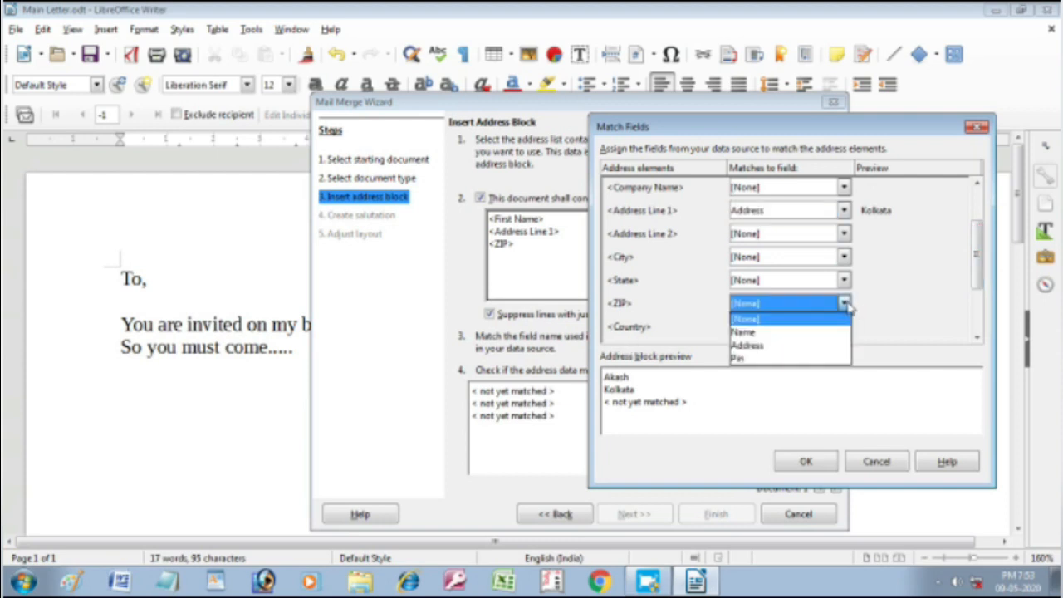
pyautogui.click(756, 359)
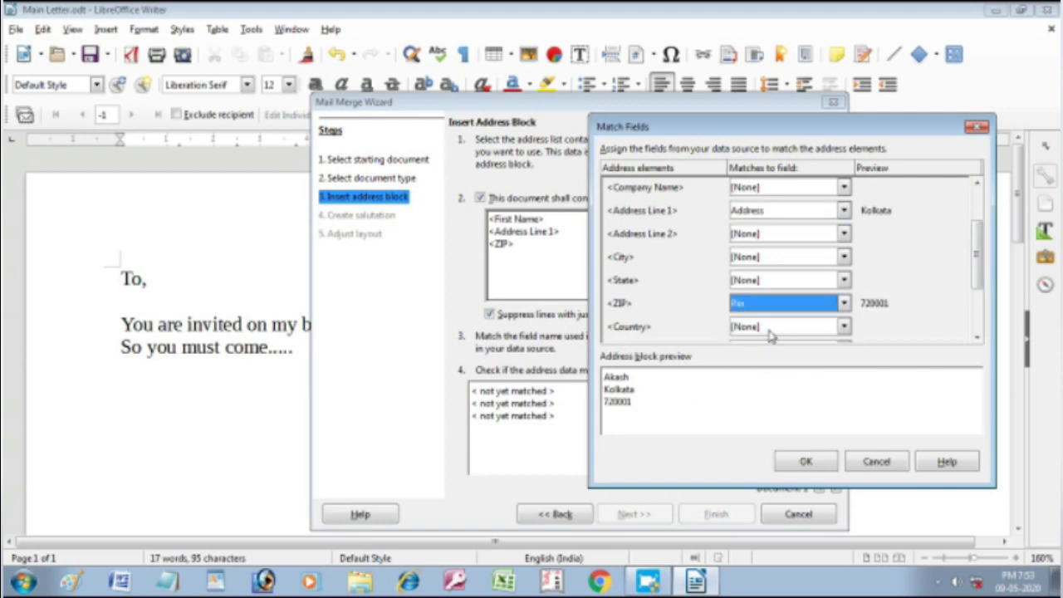
# Step: Try matching the State element to Pin instead of ZIP, and restore State to None and ZIP to Pin
pyautogui.scroll(3, 963, 264)
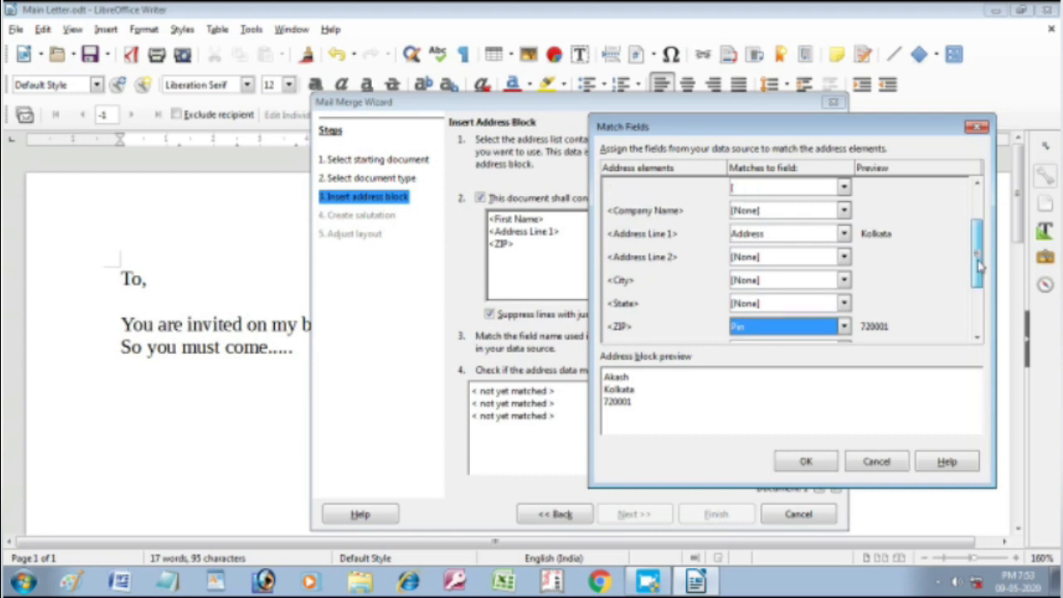
pyautogui.scroll(-4, 964, 264)
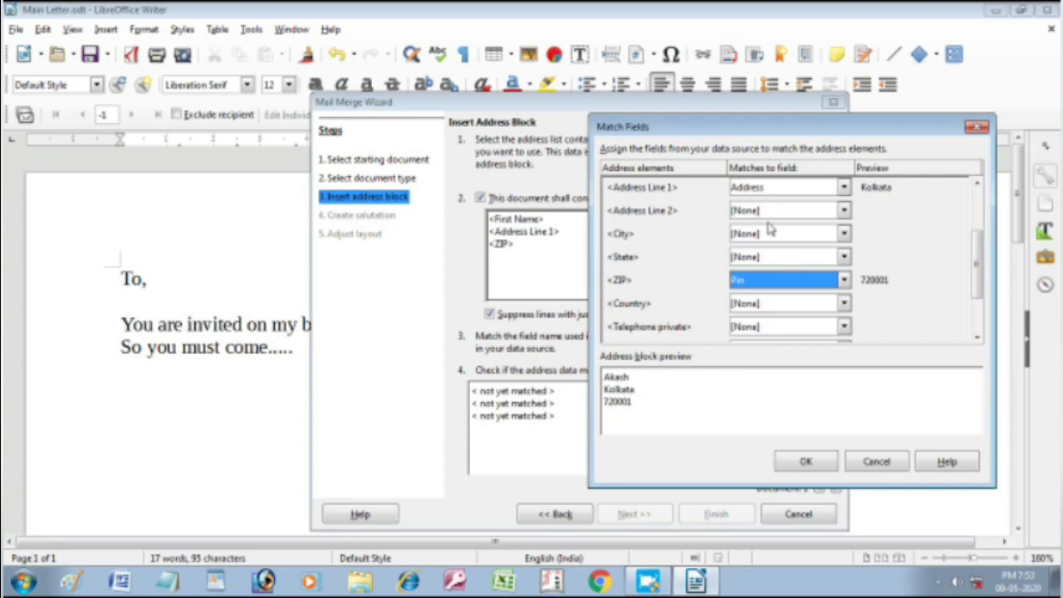
pyautogui.click(844, 281)
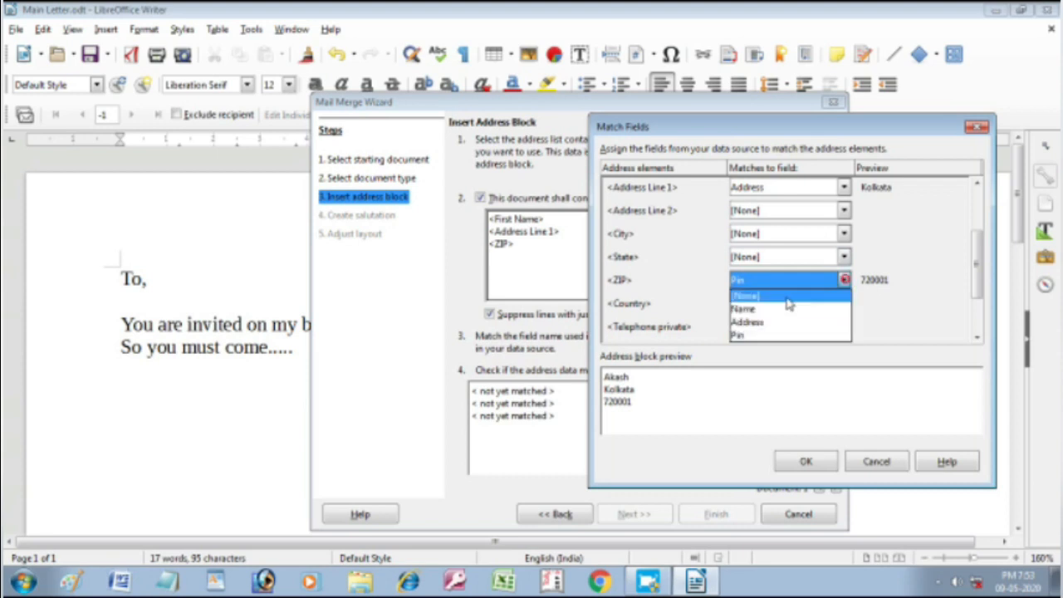
pyautogui.click(777, 294)
pyautogui.click(845, 258)
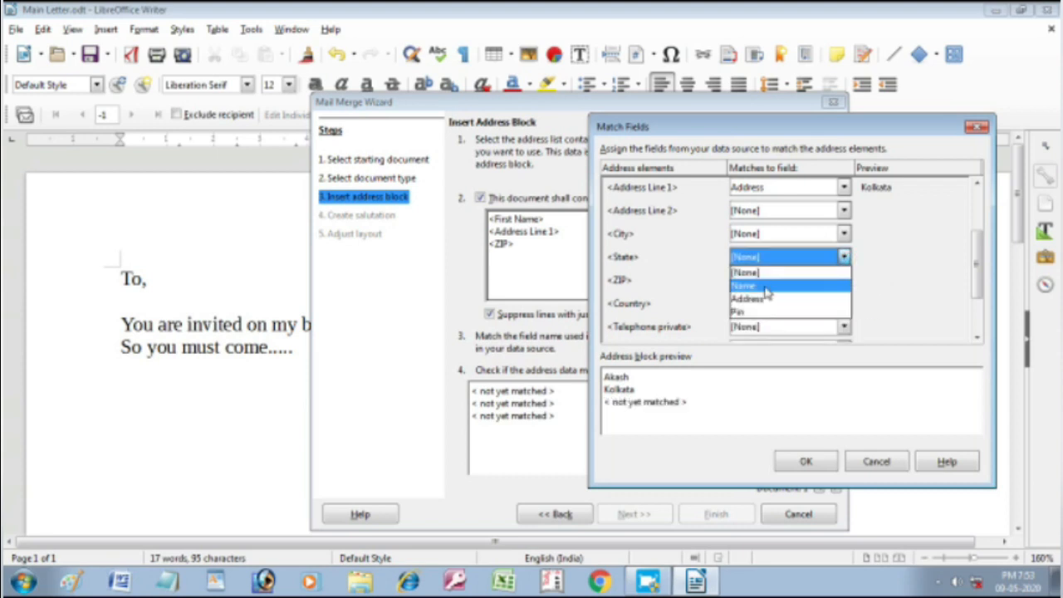
pyautogui.click(743, 311)
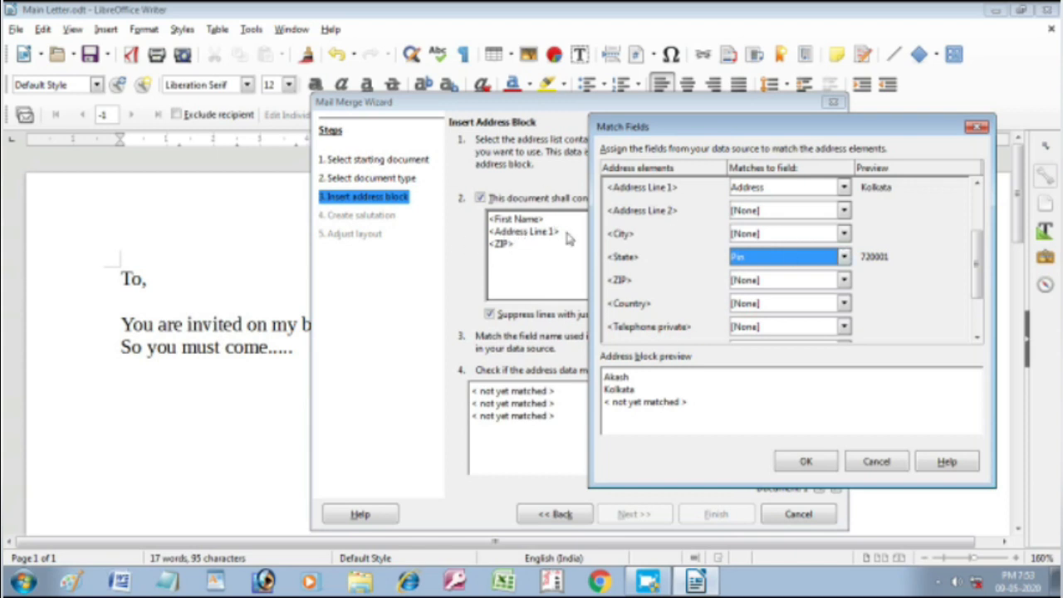
pyautogui.click(842, 257)
pyautogui.click(748, 272)
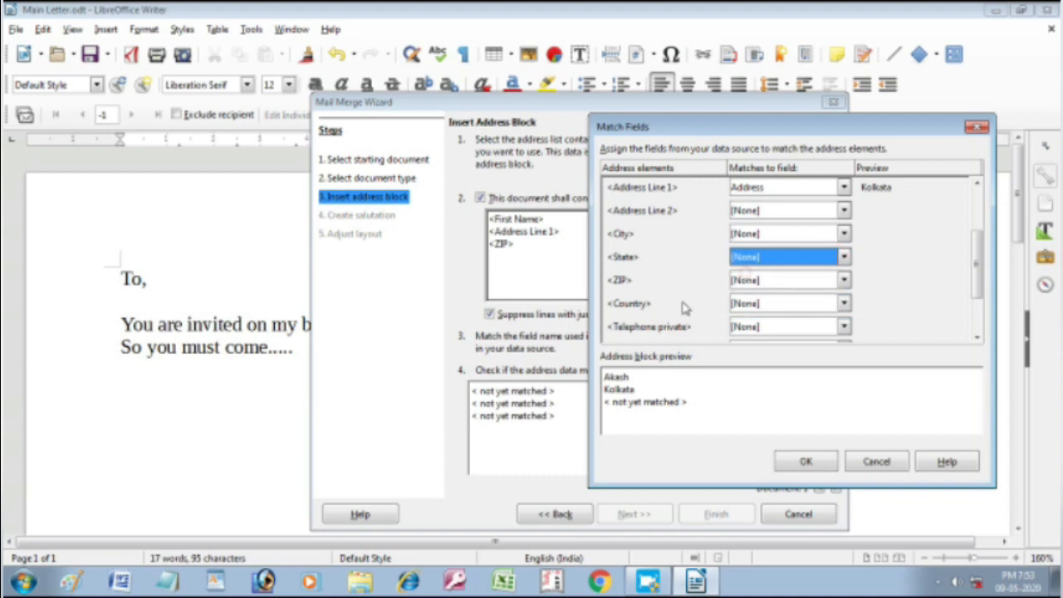
pyautogui.click(788, 284)
pyautogui.click(740, 334)
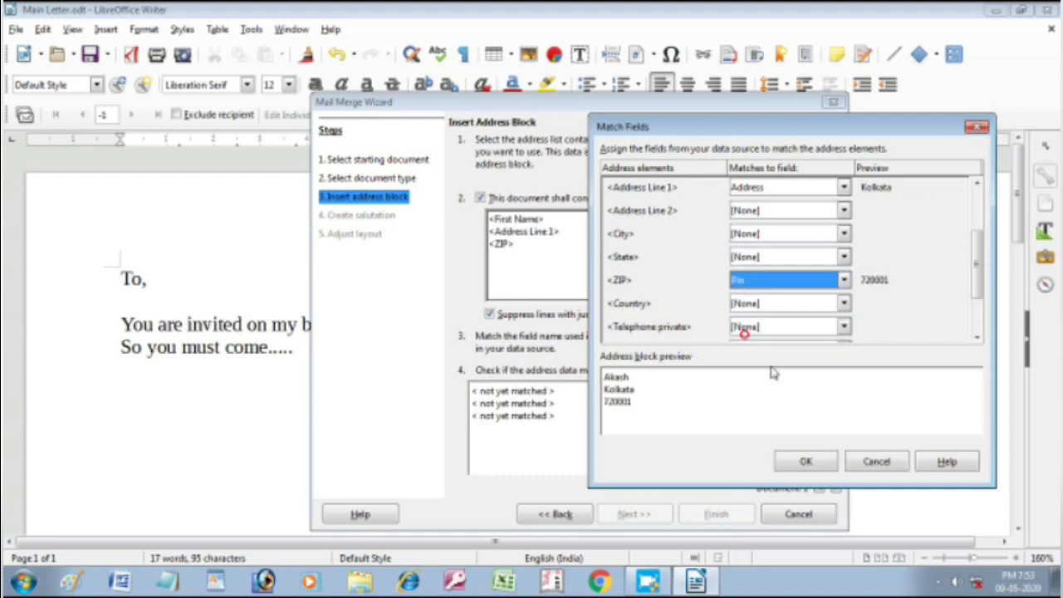
# Step: Confirm the field matches and continue through the wizard to the layout adjustment without adding a salutation
pyautogui.click(805, 462)
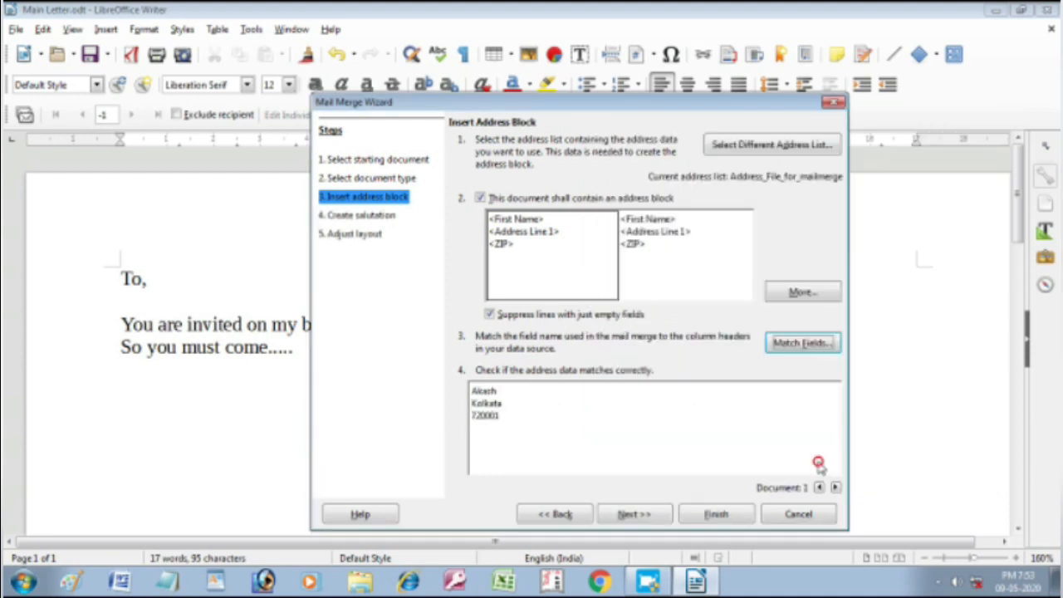
pyautogui.click(644, 515)
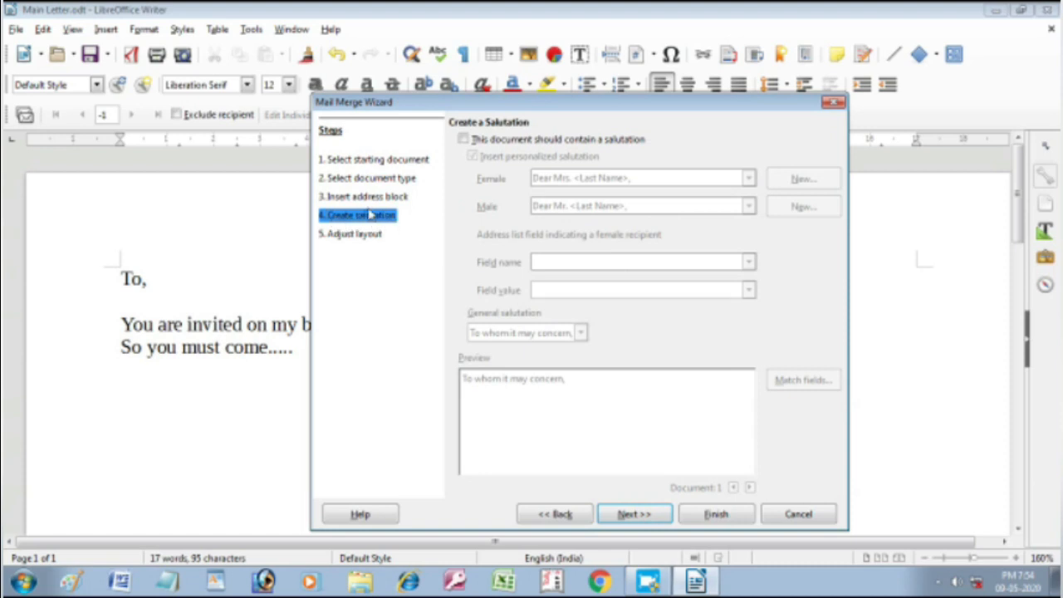
pyautogui.click(468, 141)
pyautogui.click(467, 142)
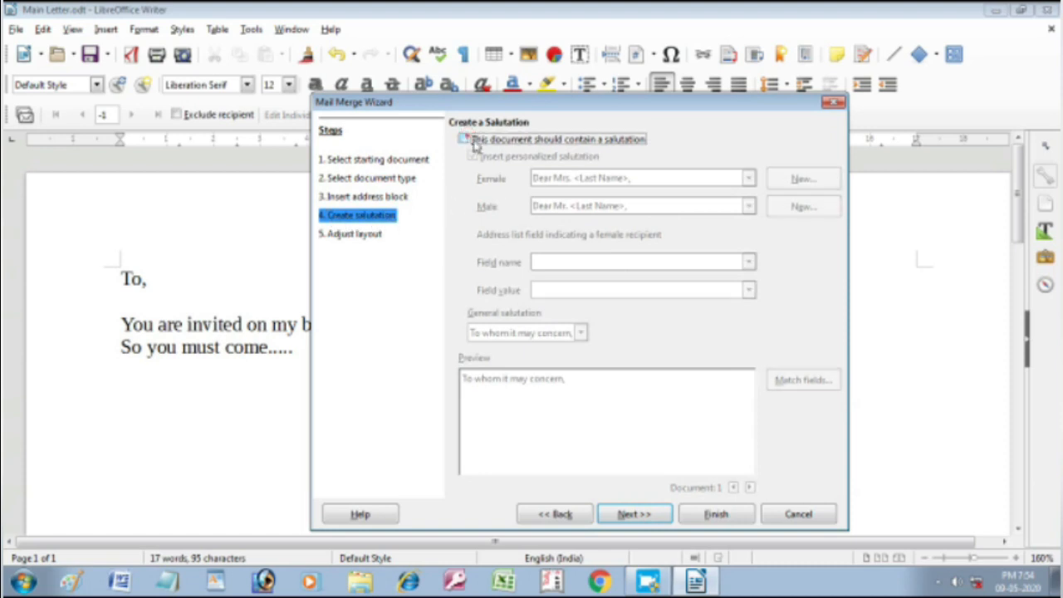
pyautogui.click(640, 514)
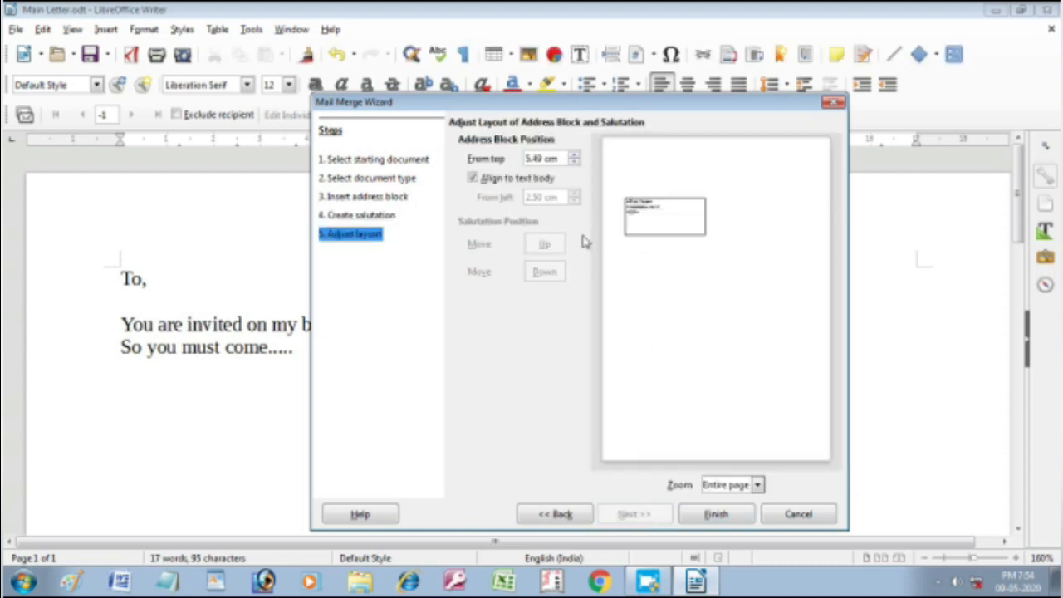
# Step: Set the address block's distance from the page top to 4.20 cm and finish the wizard
pyautogui.click(573, 156)
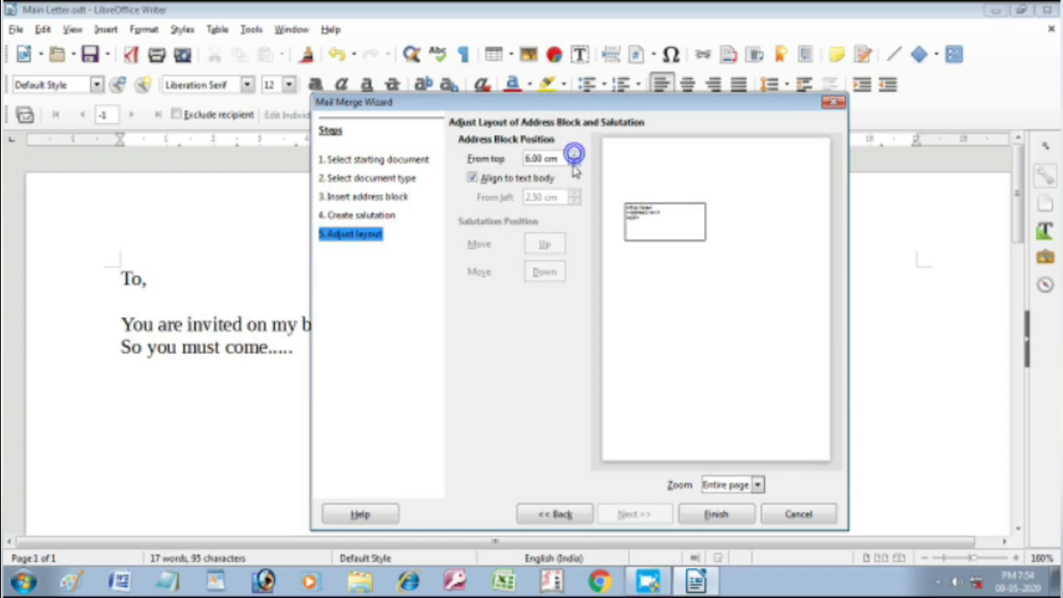
pyautogui.moveTo(573, 164); pyautogui.dragTo(573, 165)
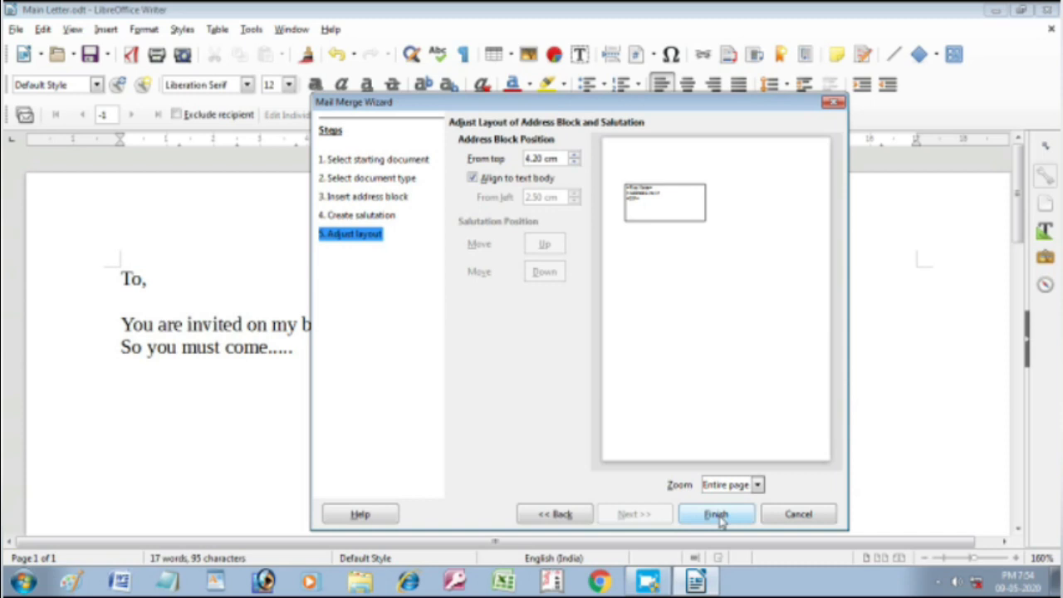
pyautogui.click(720, 514)
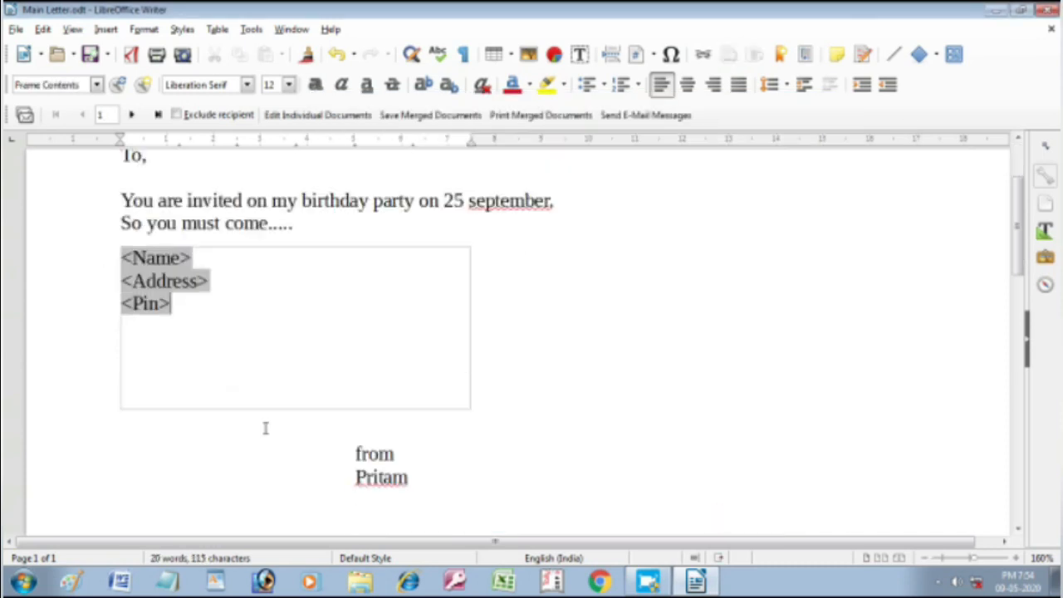
# Step: Shrink the address block frame to fit its three lines and move it directly below "To,"
pyautogui.moveTo(292, 409); pyautogui.dragTo(302, 317)
pyautogui.moveTo(237, 371); pyautogui.dragTo(235, 308)
pyautogui.moveTo(132, 311); pyautogui.dragTo(233, 308)
# Step: Remove the empty line between the address block and the invitation text, and save the main letter
pyautogui.click(195, 402)
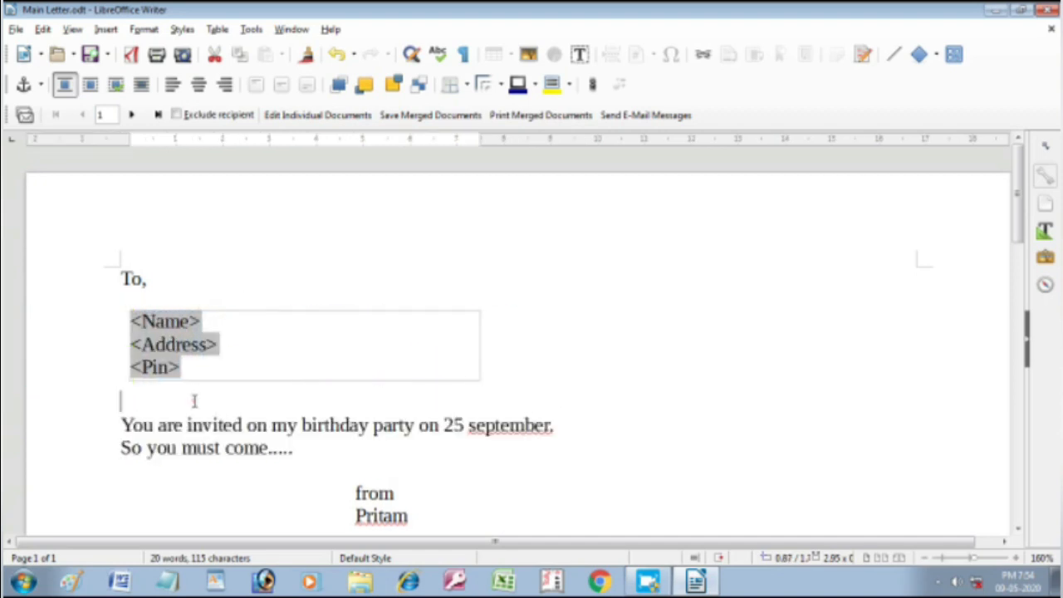
pyautogui.press('Delete')
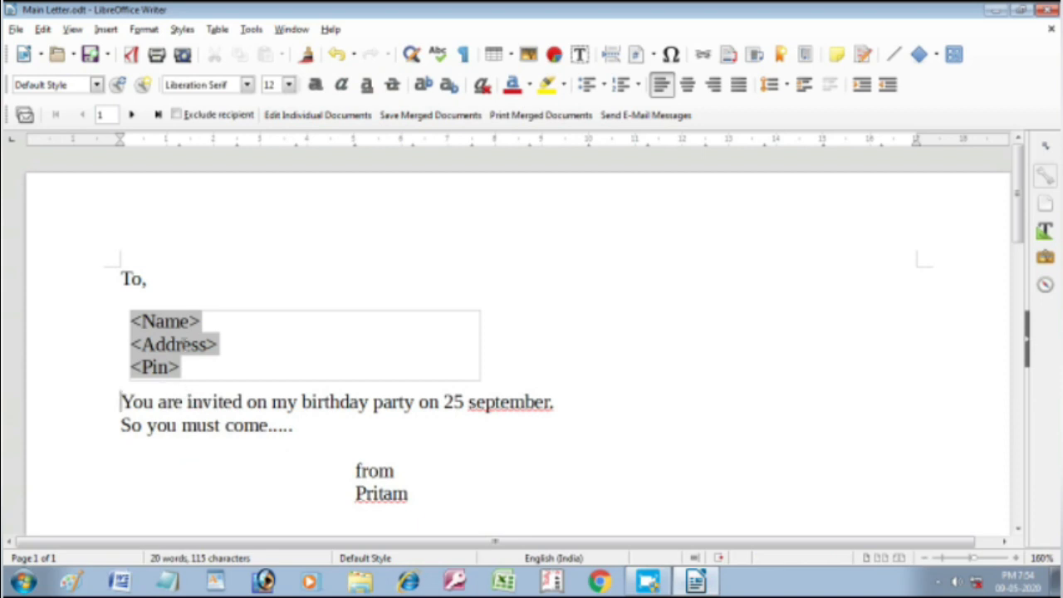
pyautogui.scroll(-6, 205, 400)
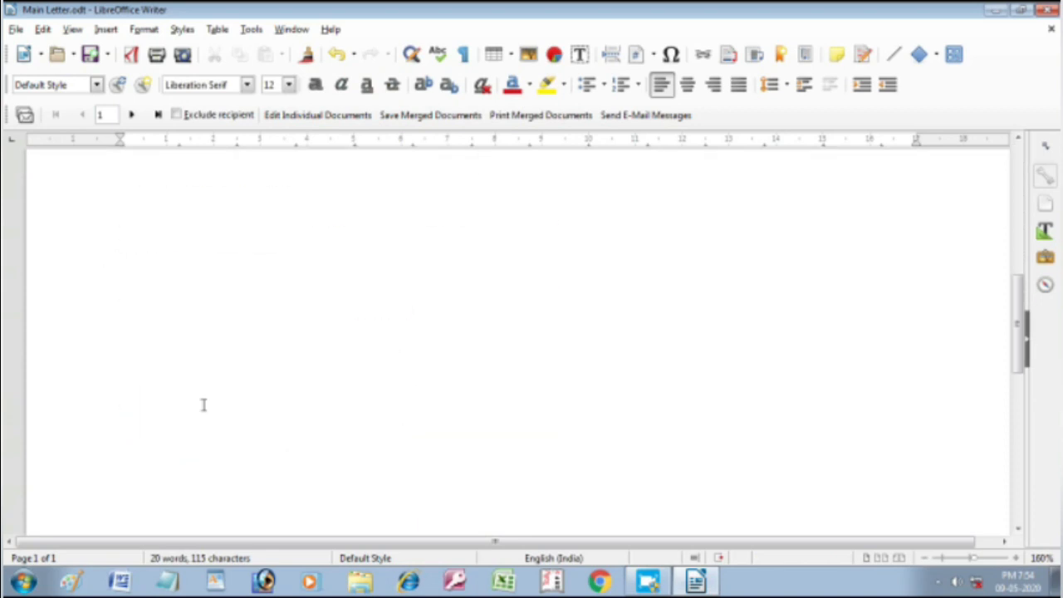
pyautogui.scroll(6, 204, 404)
pyautogui.click(16, 29)
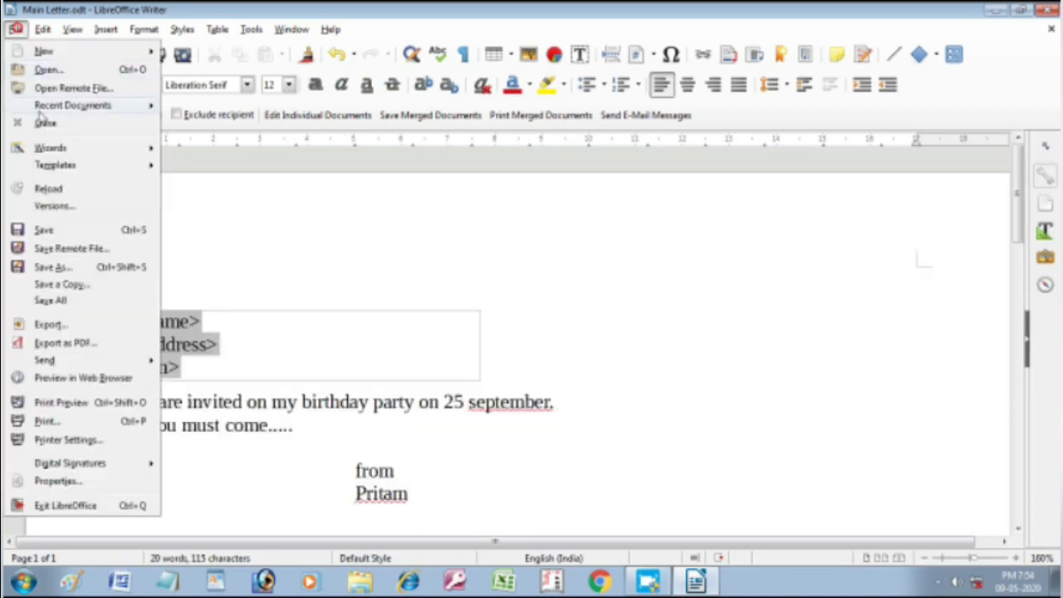
pyautogui.click(46, 231)
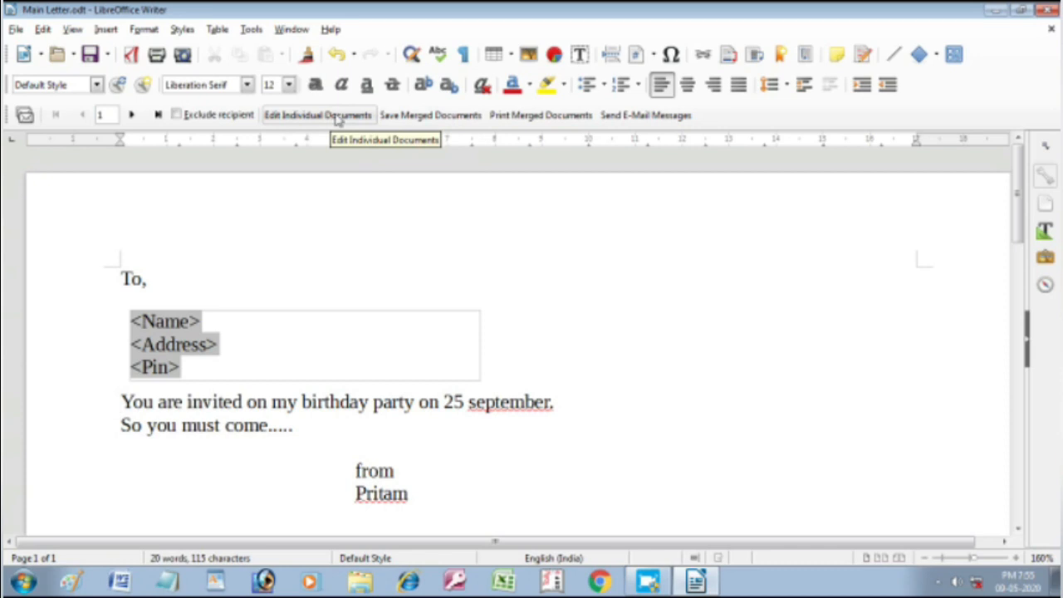
# Step: Generate the merged letters as individual documents for editing
pyautogui.scroll(-8, 211, 360)
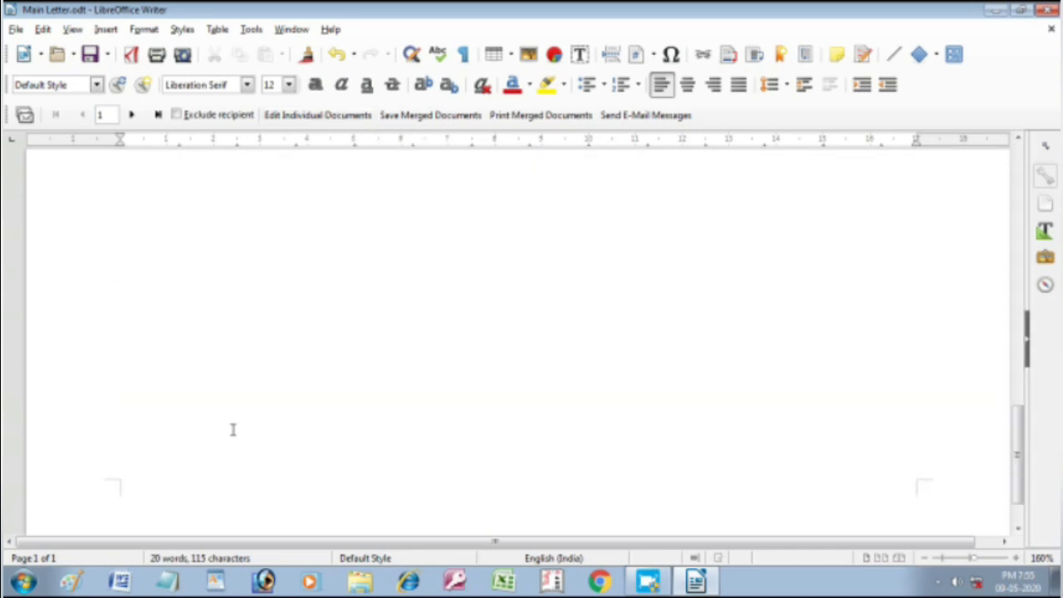
pyautogui.scroll(8, 99, 544)
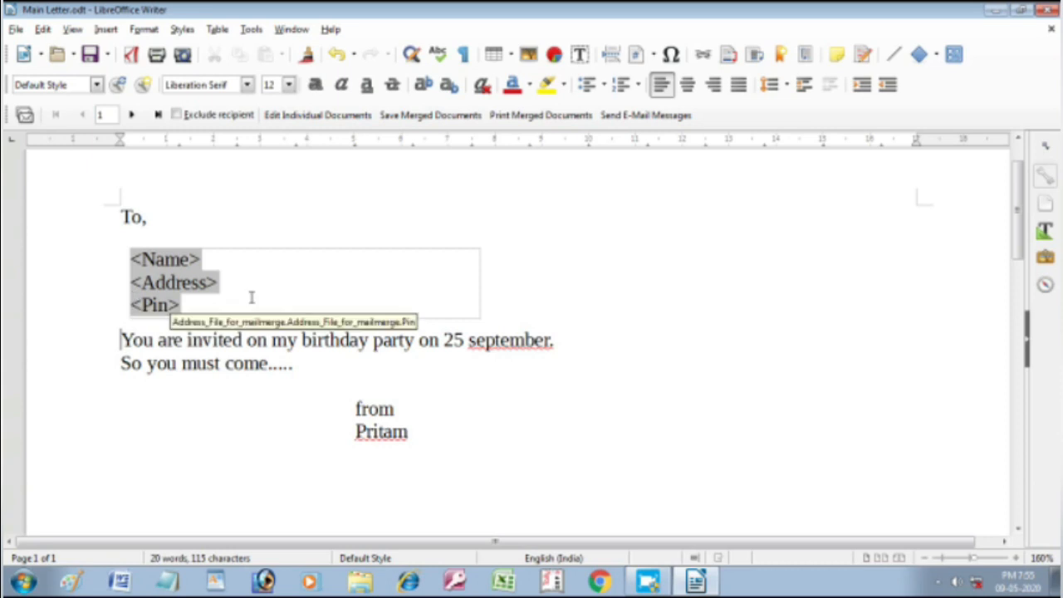
pyautogui.click(331, 120)
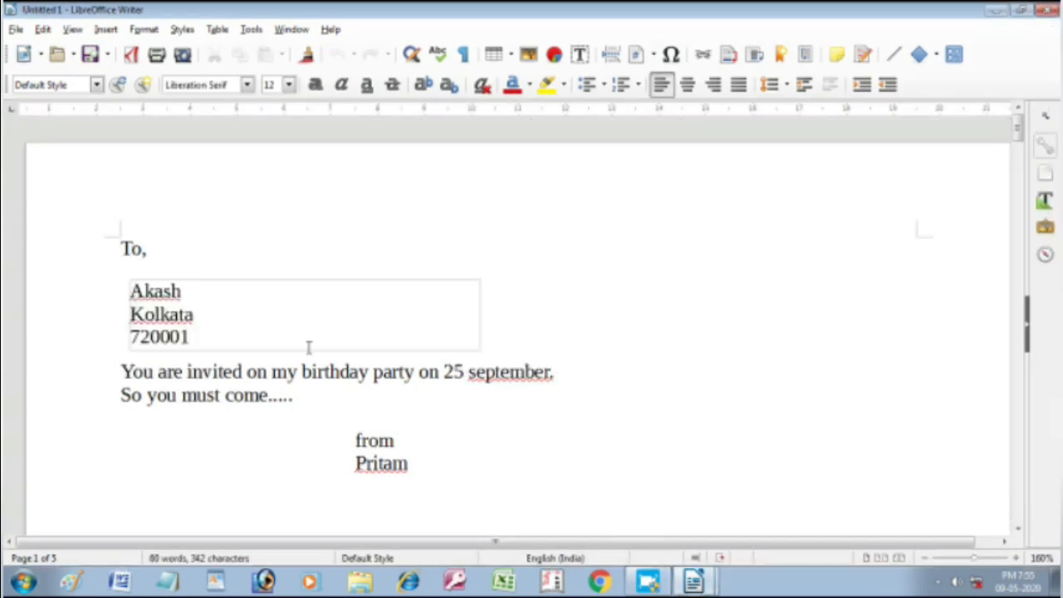
# Step: Examine the name, address and pin in each recipient's merged letter across the whole document
pyautogui.scroll(-10, 150, 321)
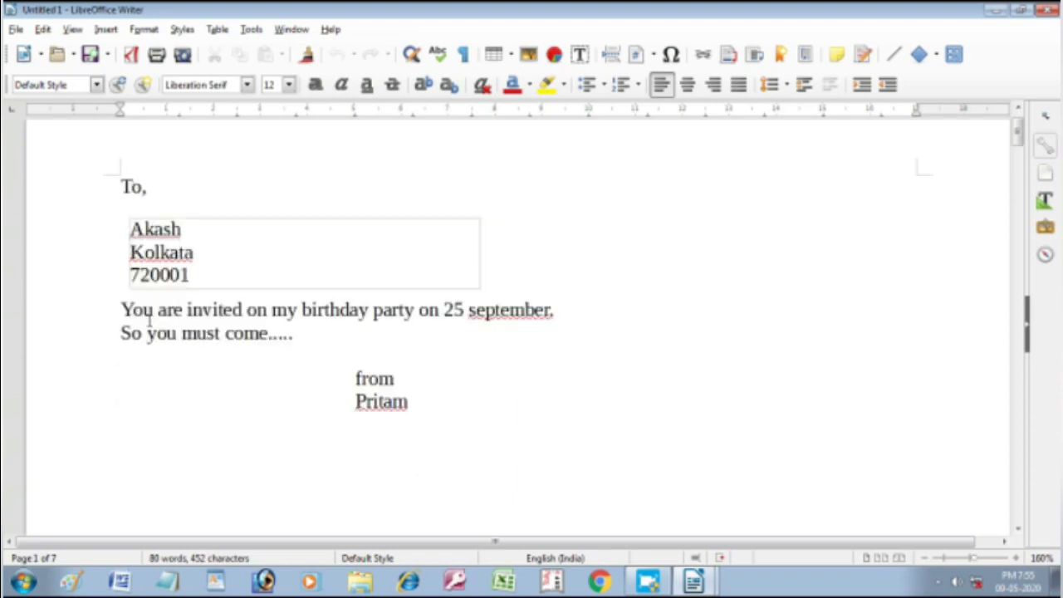
pyautogui.scroll(-8, 150, 321)
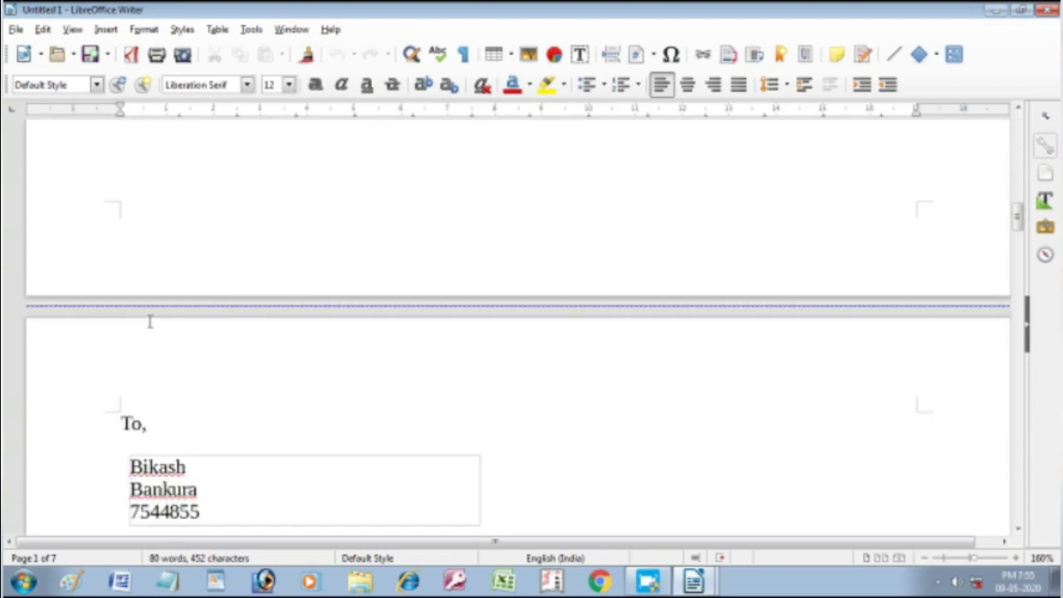
pyautogui.scroll(-8, 157, 242)
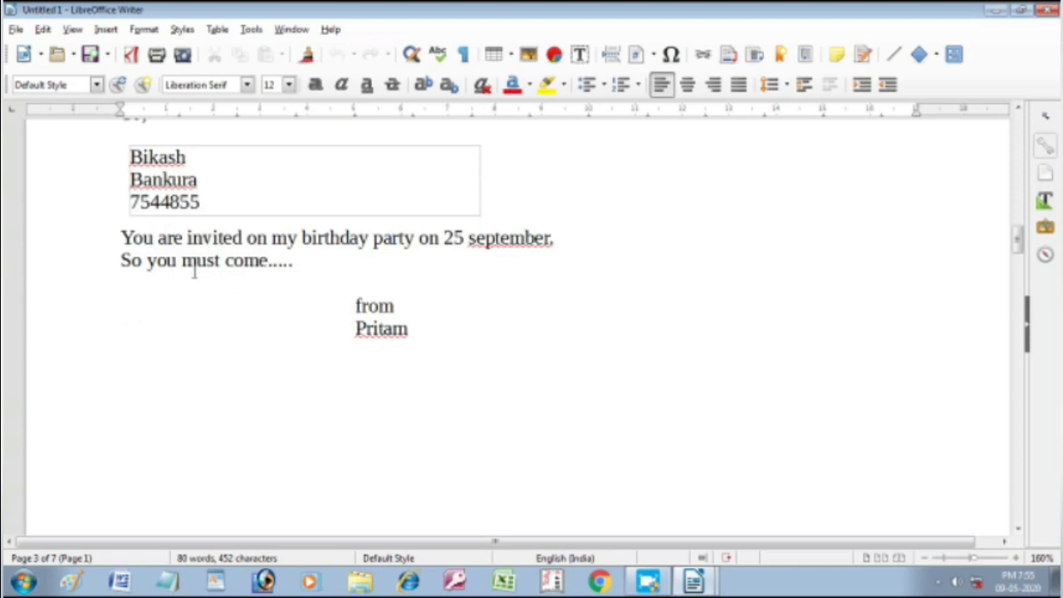
pyautogui.scroll(-10, 196, 327)
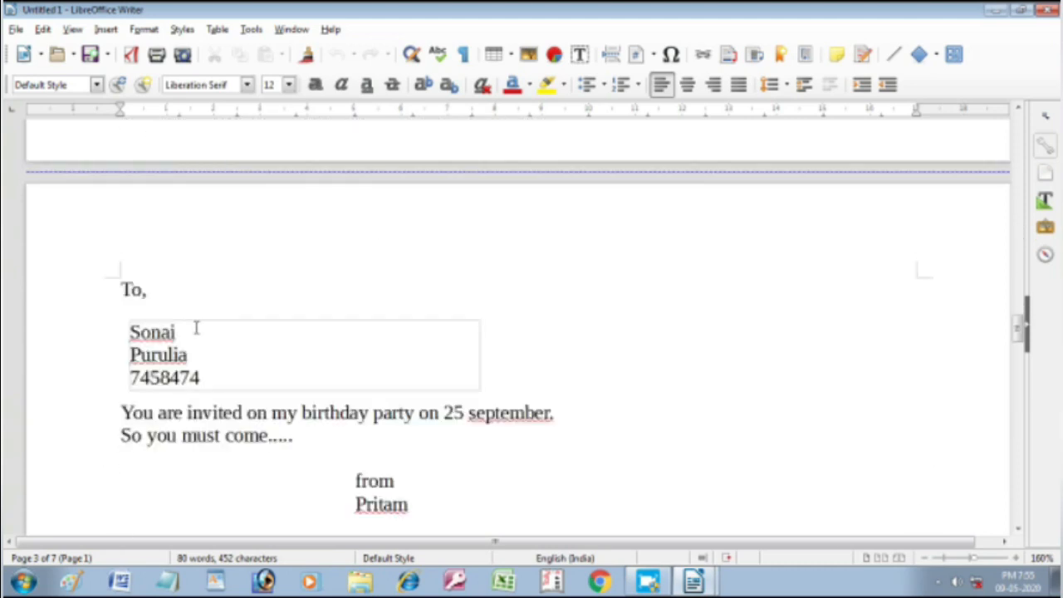
pyautogui.scroll(-10, 161, 273)
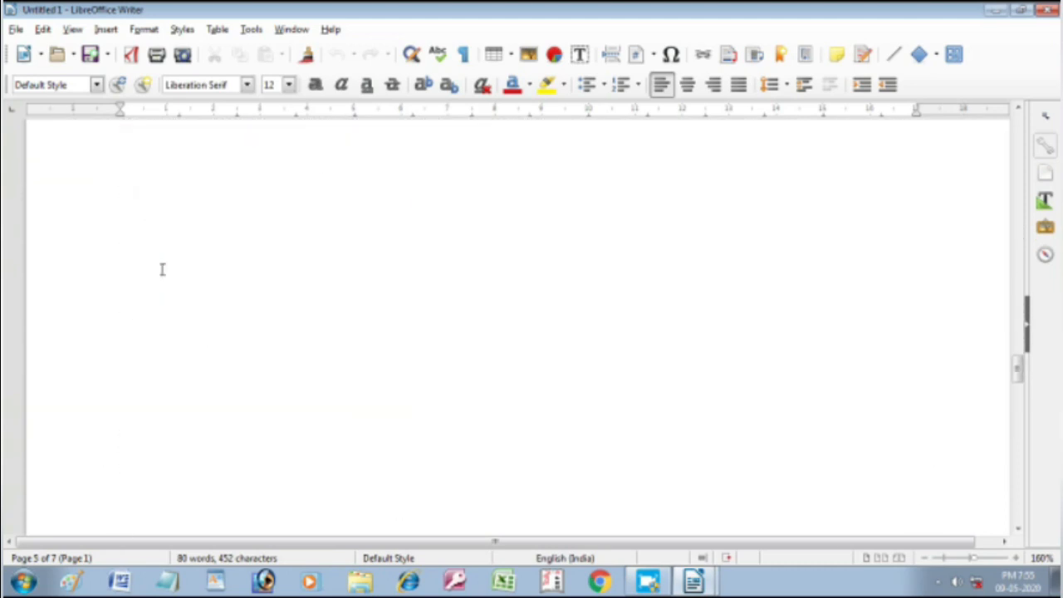
pyautogui.scroll(-6, 163, 273)
pyautogui.scroll(3, 315, 327)
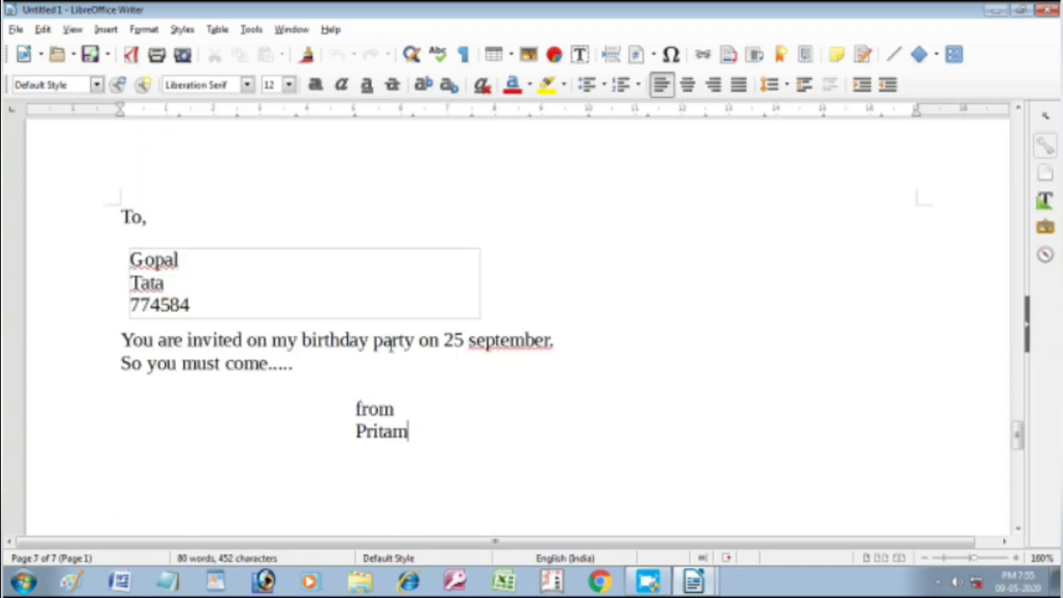
pyautogui.scroll(10, 387, 346)
pyautogui.scroll(10, 378, 347)
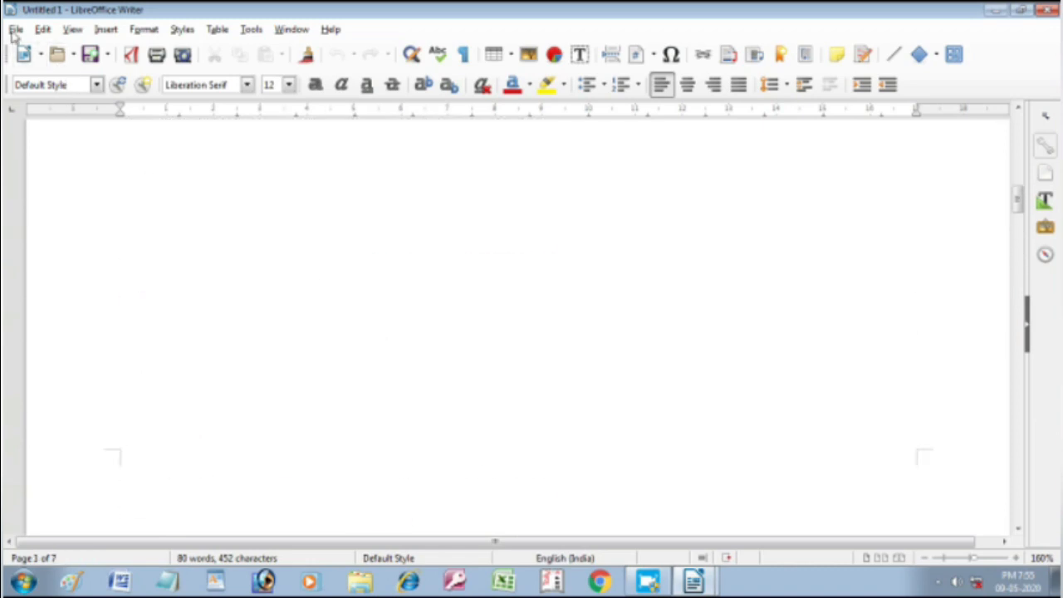
# Step: Save the merged document as "final letter" in the Mailmerge folder, in ODF Text Document format
pyautogui.click(15, 30)
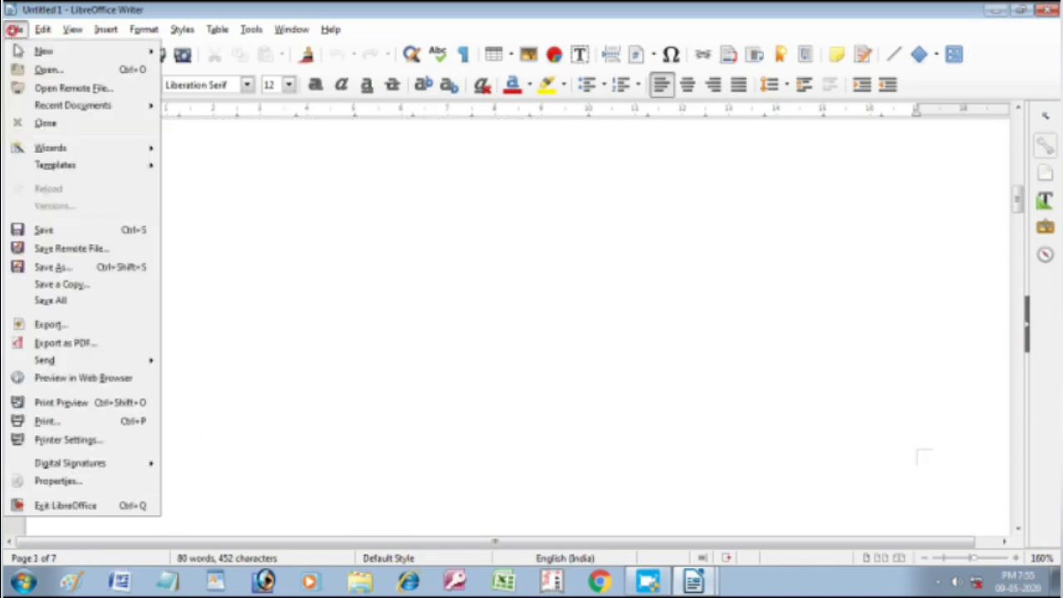
pyautogui.click(44, 230)
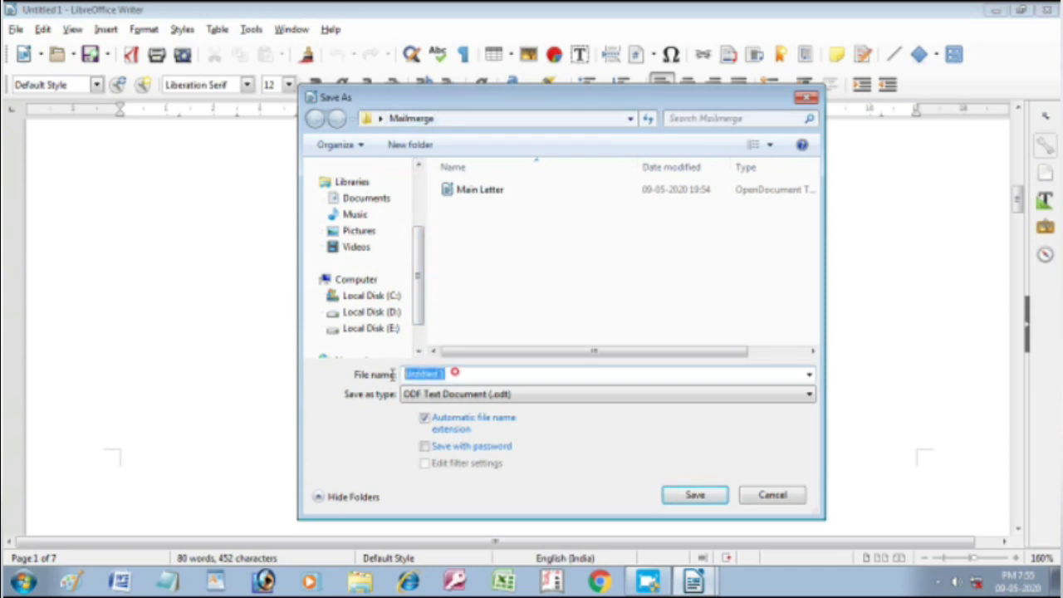
pyautogui.write('tter')
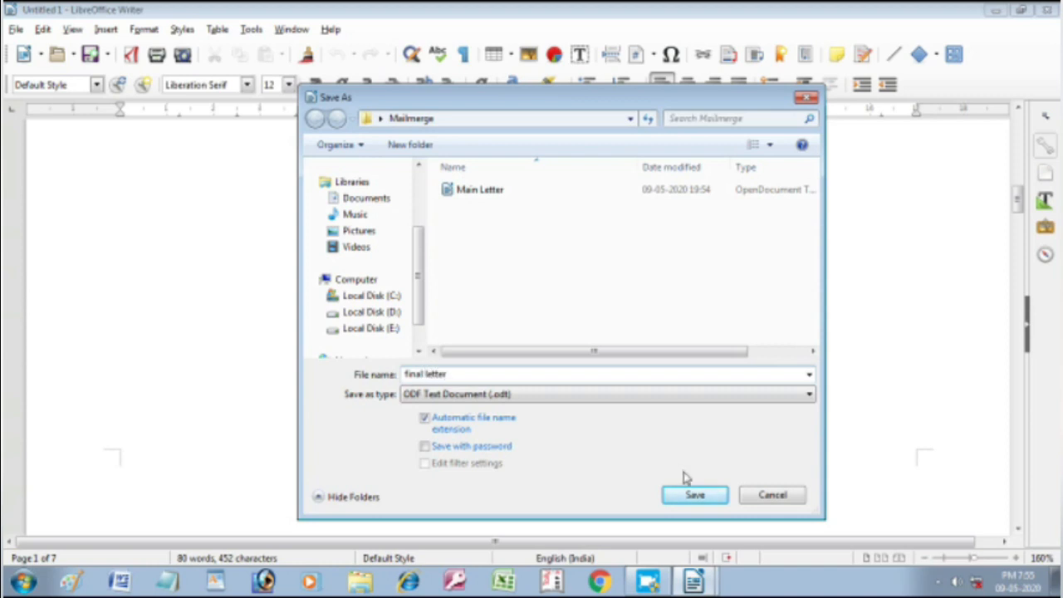
pyautogui.click(697, 491)
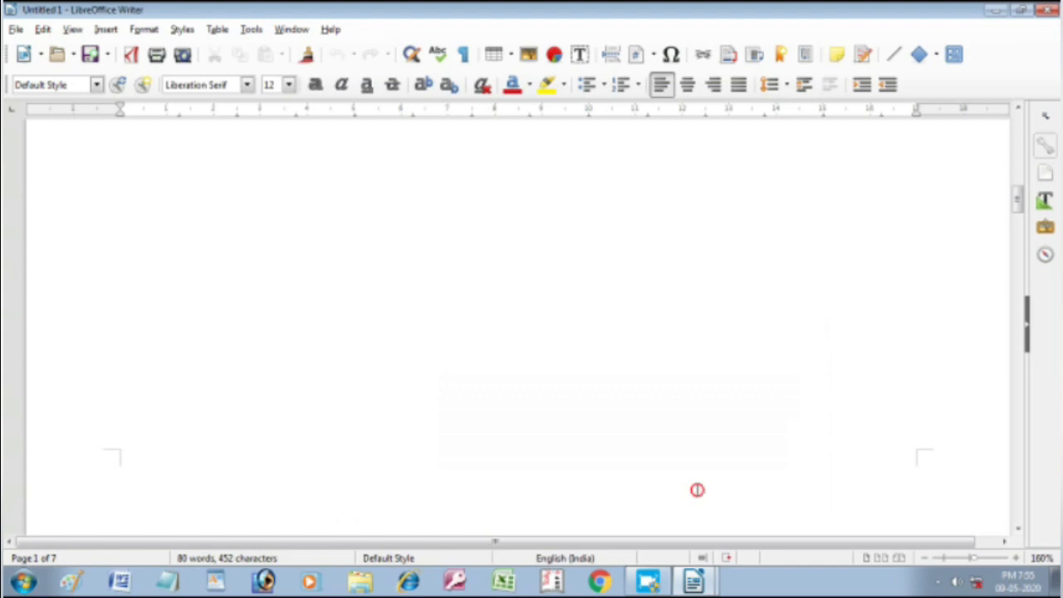
# Step: Close both the merged final letter and the main letter
pyautogui.scroll(5, 549, 344)
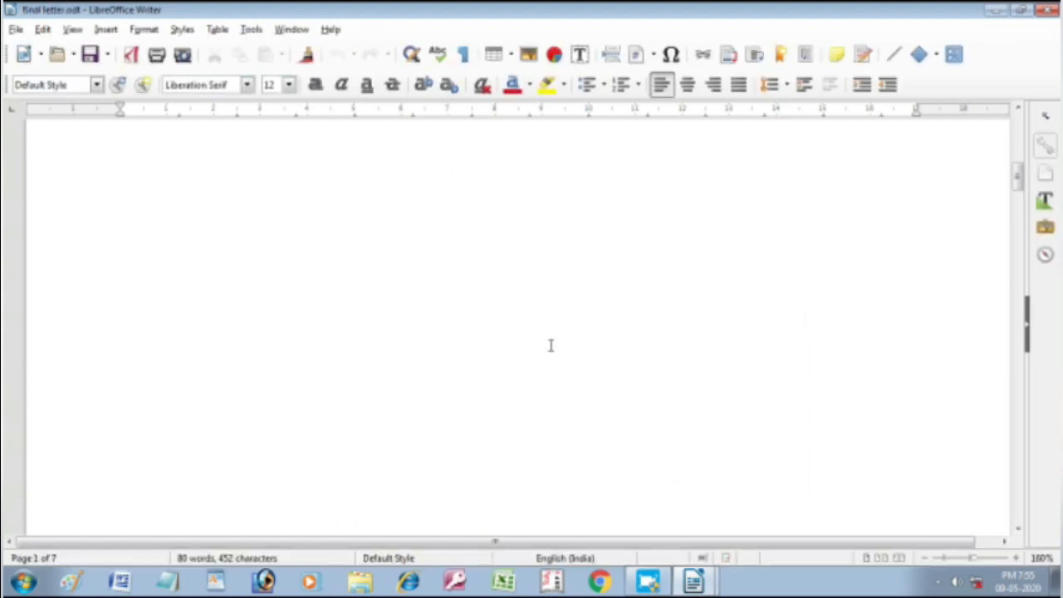
pyautogui.click(1050, 10)
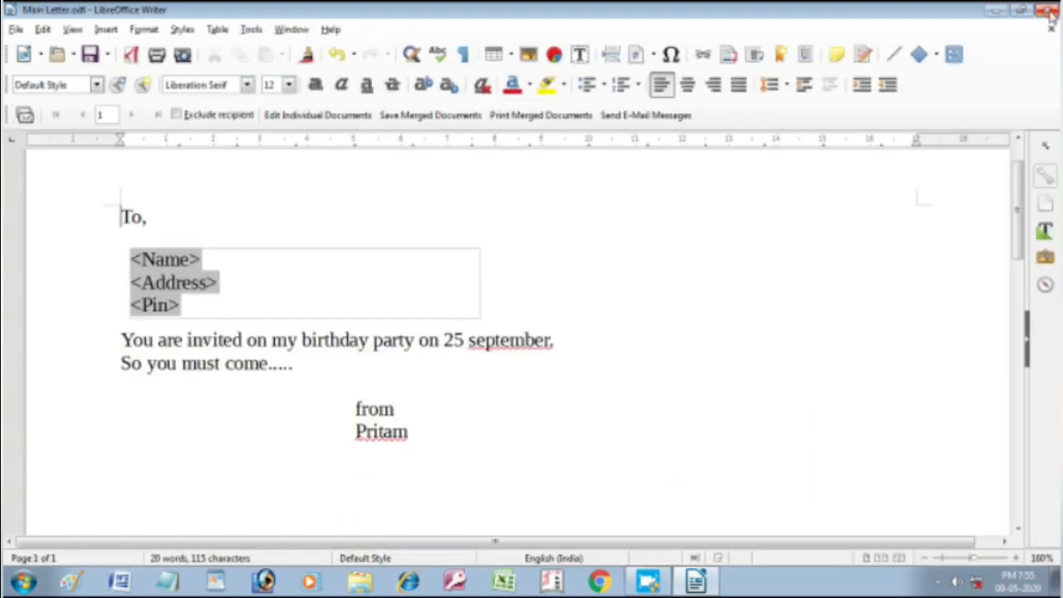
pyautogui.click(1050, 10)
# Step: Open the Mailmerge folder on the desktop and select Address_File_for_mailmerge
pyautogui.doubleClick(86, 190)
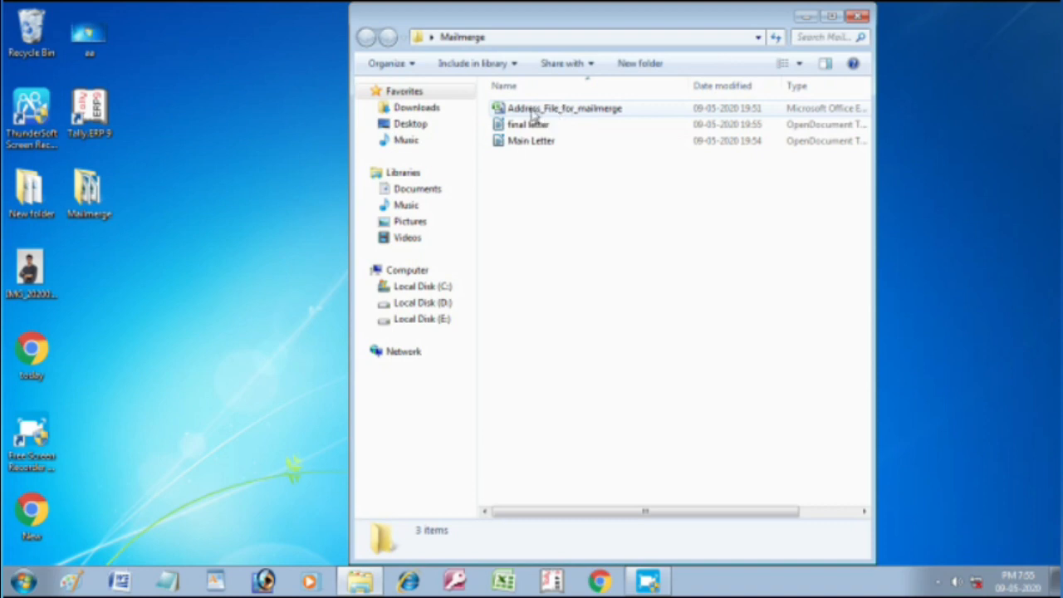
pyautogui.click(544, 110)
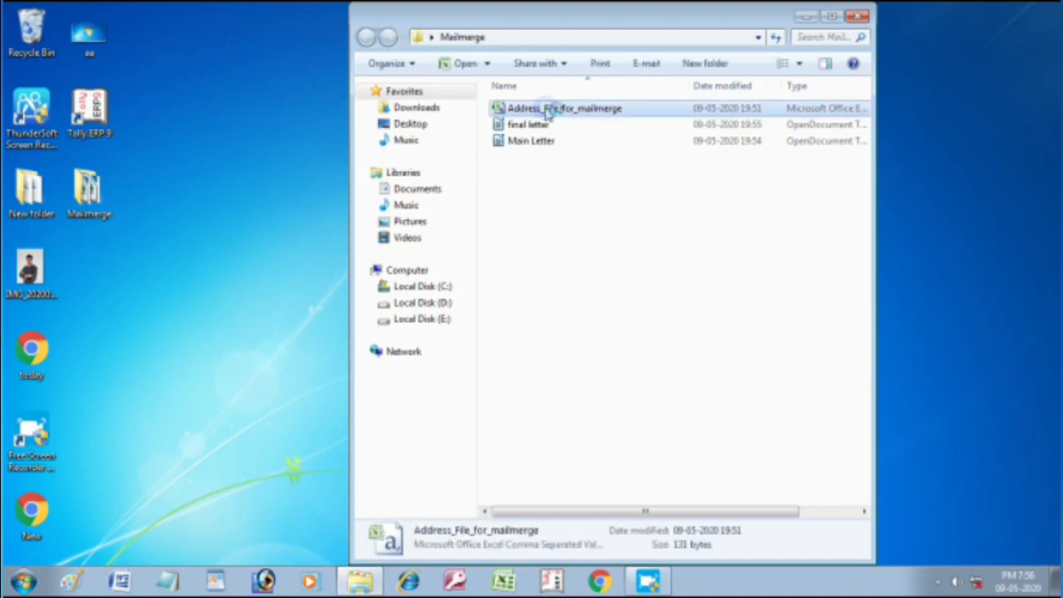